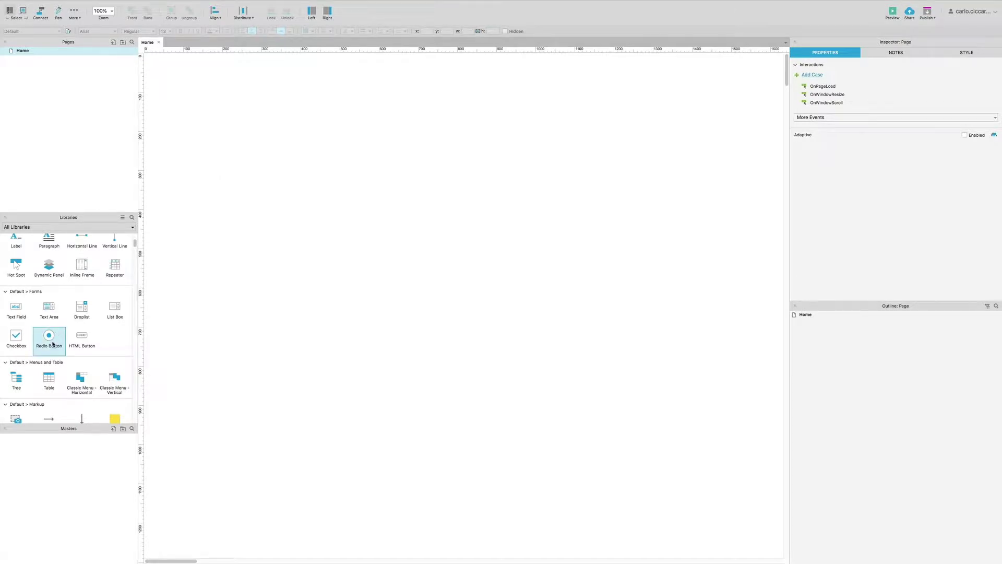
# Place a radio button near the upper-left corner of the Home page and duplicate it into a column of four.
pyautogui.moveTo(53, 344); pyautogui.dragTo(174, 59)
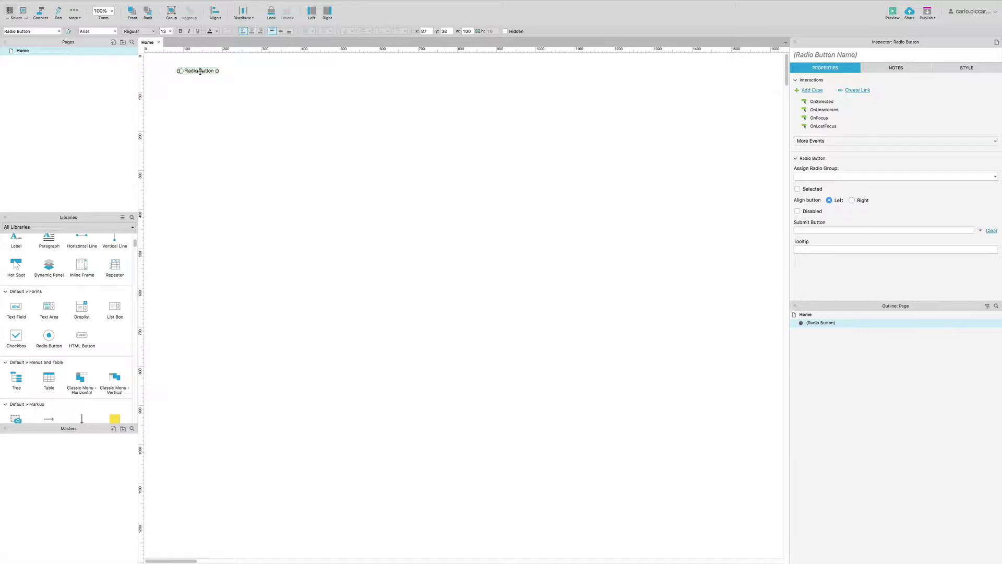
pyautogui.moveTo(200, 71); pyautogui.dragTo(198, 101)
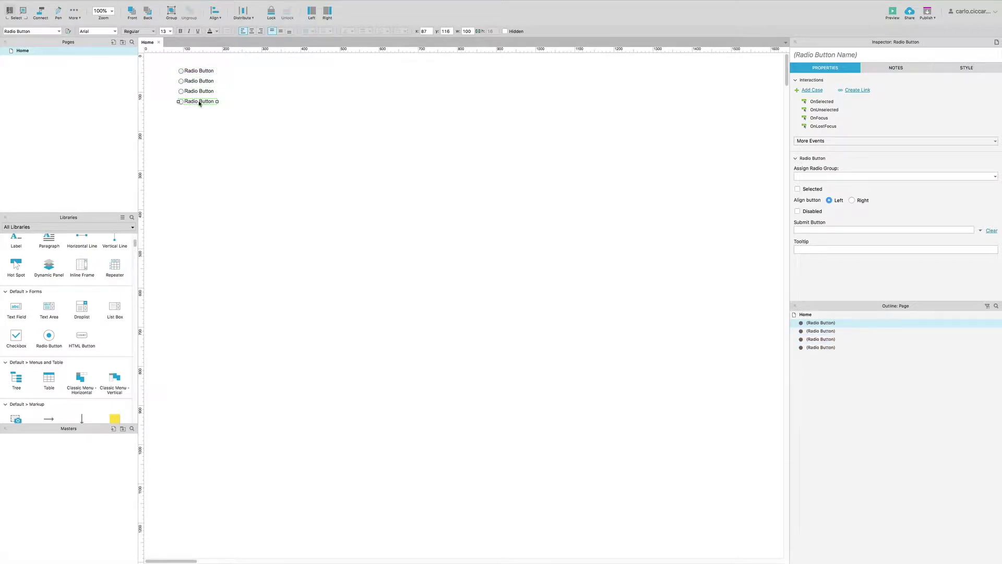
# Label the four radio buttons from top to bottom elemento 1, elemento 2, elemento 3 and elemento 4.
pyautogui.click(208, 73)
pyautogui.write('elem')
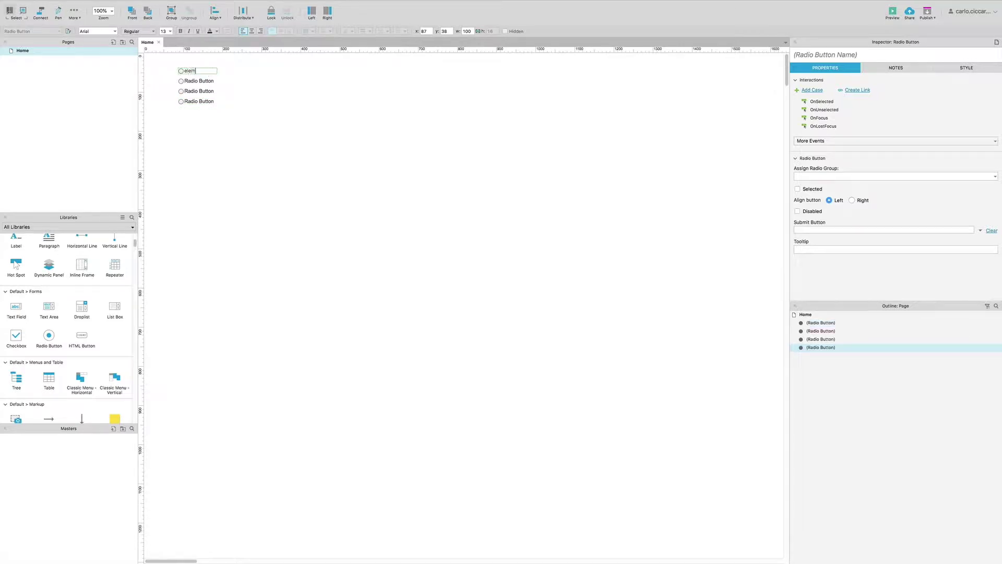
pyautogui.write('ento 1')
pyautogui.click(200, 82)
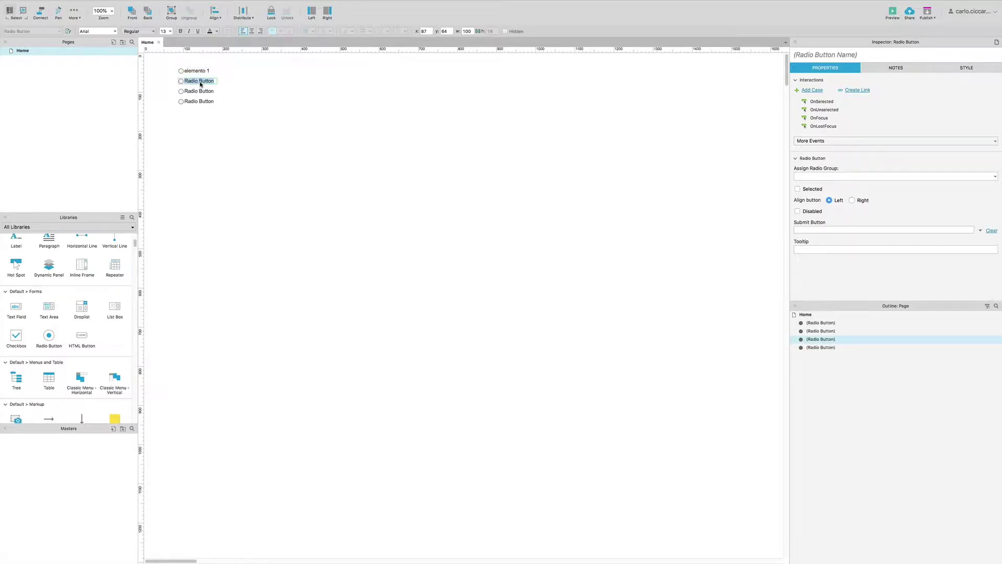
pyautogui.write('elemento 2')
pyautogui.click(197, 89)
pyautogui.write('elemento 3')
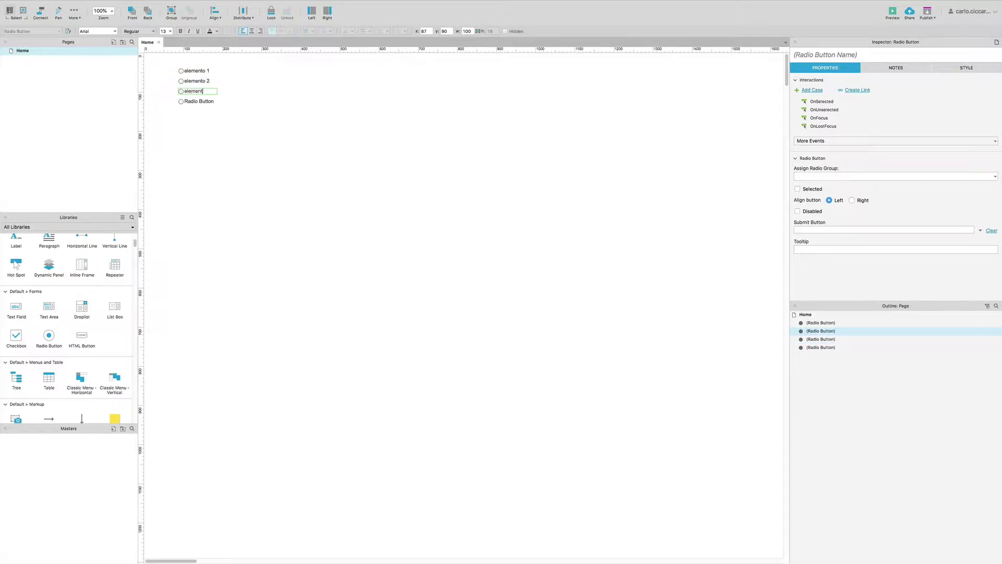
pyautogui.click(189, 101)
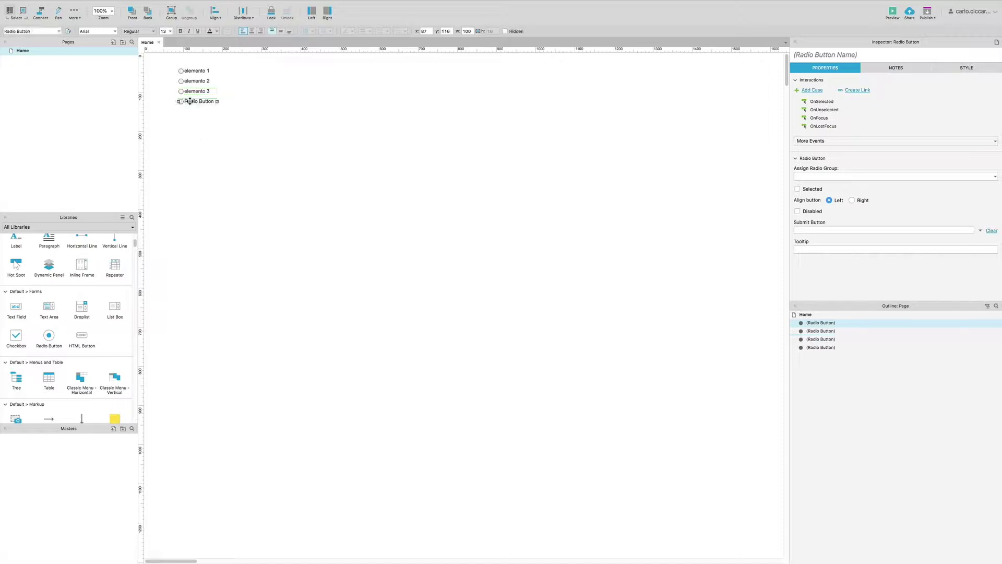
pyautogui.write('elemento 4')
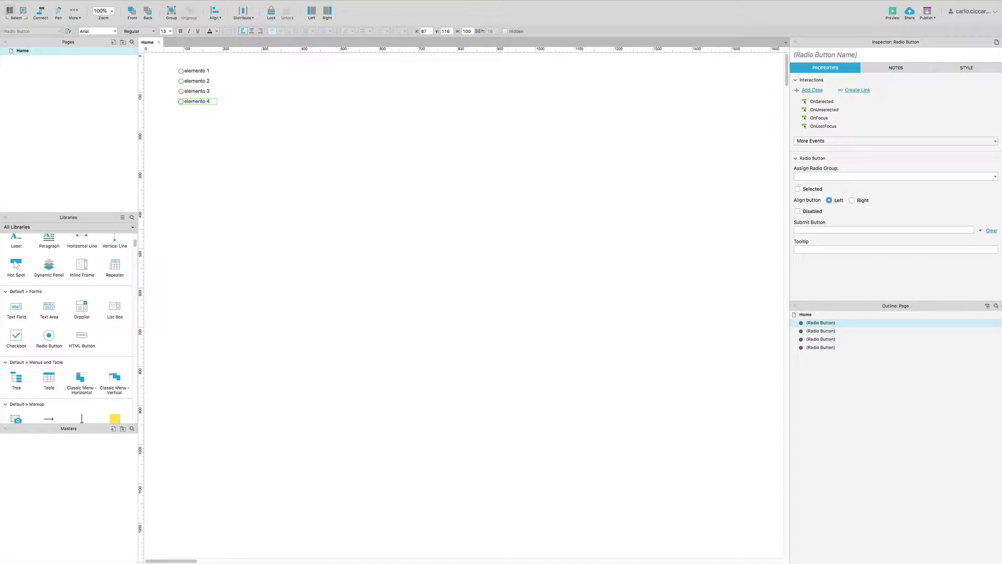
pyautogui.click(226, 112)
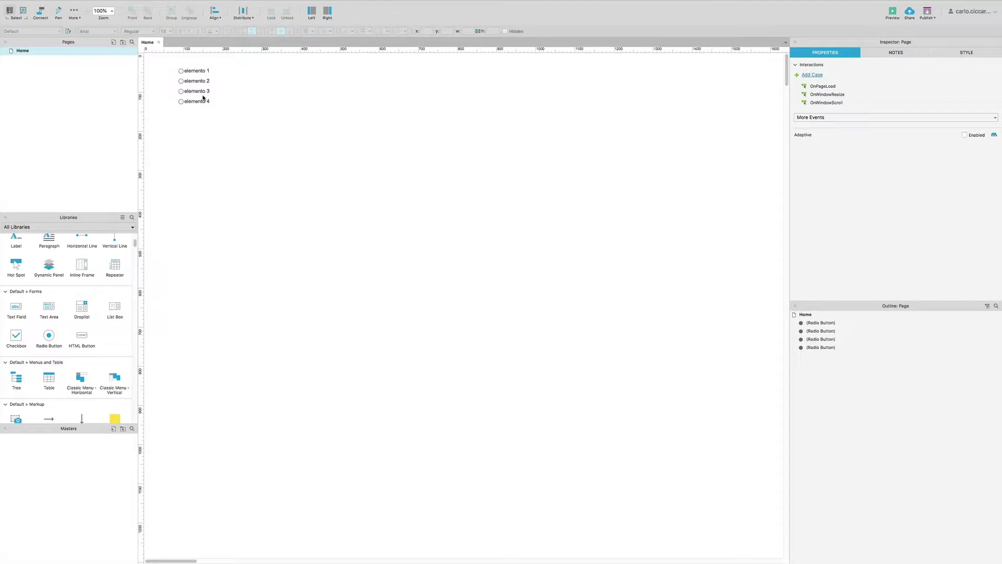
pyautogui.click(203, 71)
pyautogui.click(203, 82)
pyautogui.click(203, 91)
pyautogui.click(203, 101)
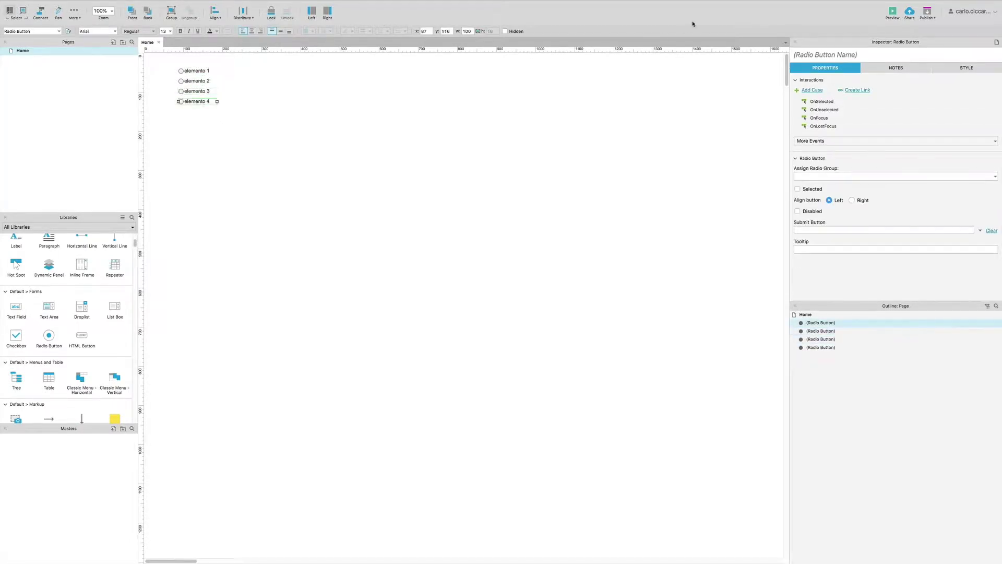
# Preview the page in the browser, test selecting each of the four radio buttons, and return to Axure RP.
pyautogui.click(893, 13)
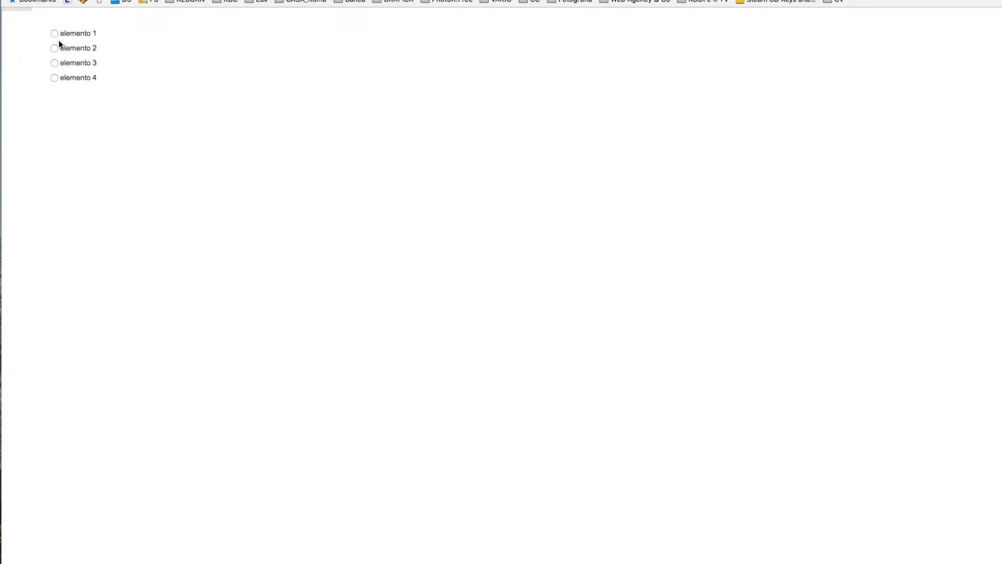
pyautogui.click(54, 34)
pyautogui.click(55, 48)
pyautogui.click(56, 64)
pyautogui.click(56, 78)
pyautogui.press('super+Tab')
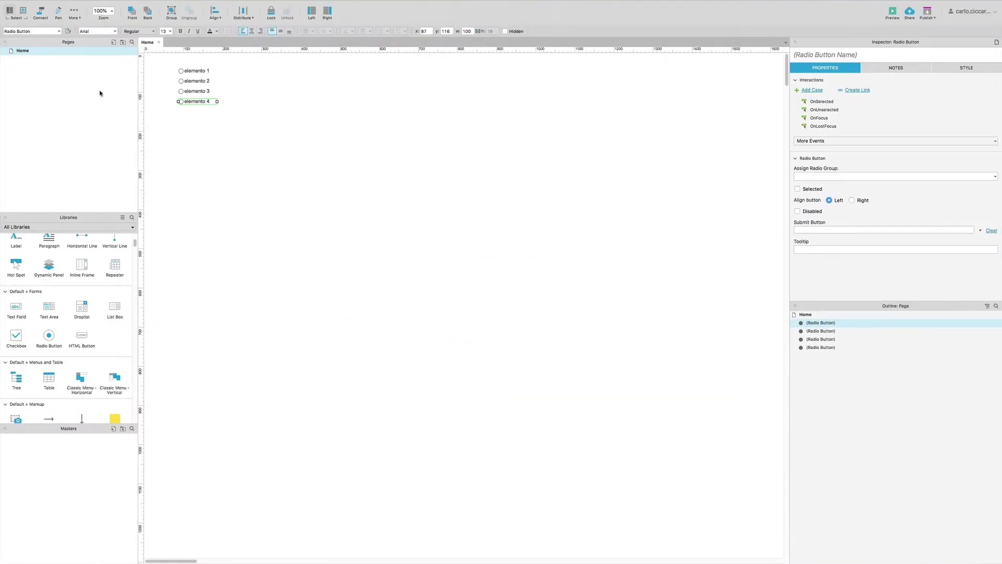
# Assign all four radio buttons to the radio group Radio_Group 1.
pyautogui.click(253, 119)
pyautogui.moveTo(263, 133); pyautogui.dragTo(163, 59)
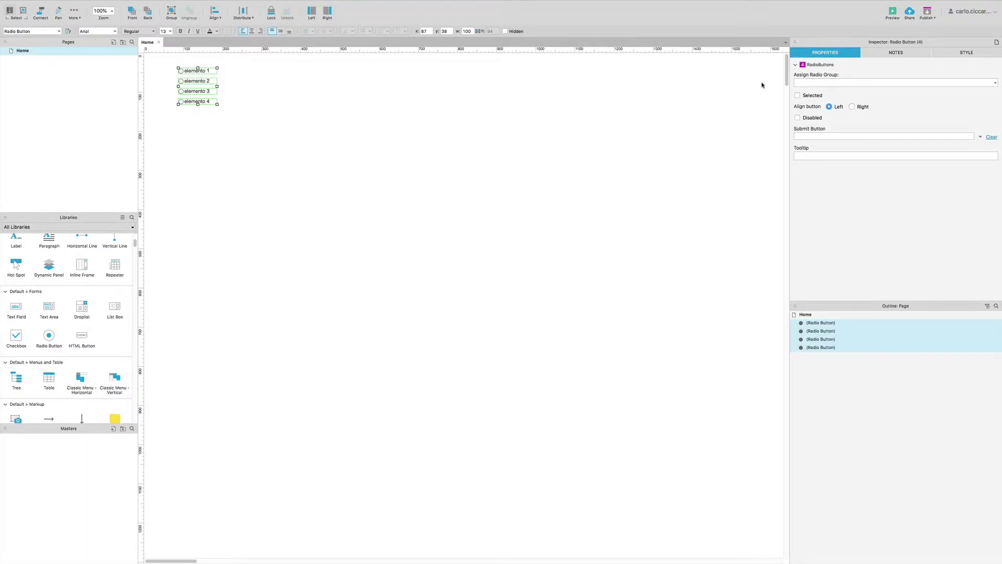
pyautogui.click(454, 125)
pyautogui.moveTo(321, 154); pyautogui.dragTo(174, 64)
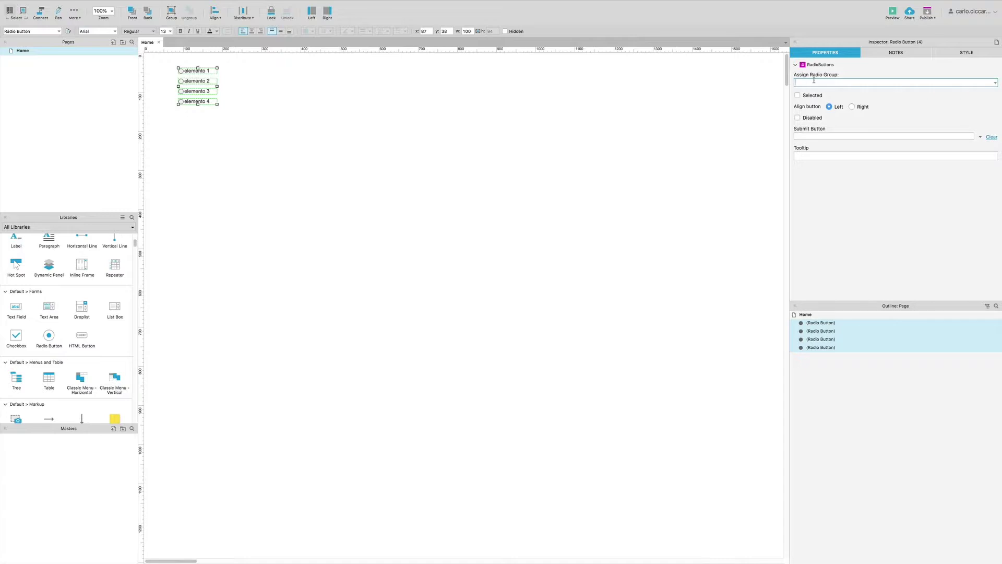
pyautogui.write('Radio_Group 1')
pyautogui.click(668, 140)
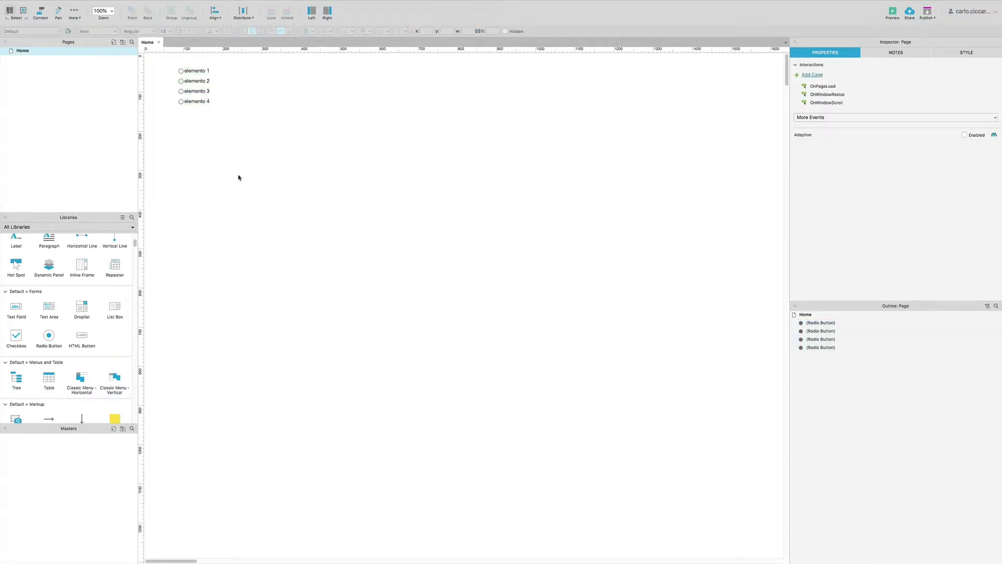
pyautogui.moveTo(238, 174); pyautogui.dragTo(179, 66)
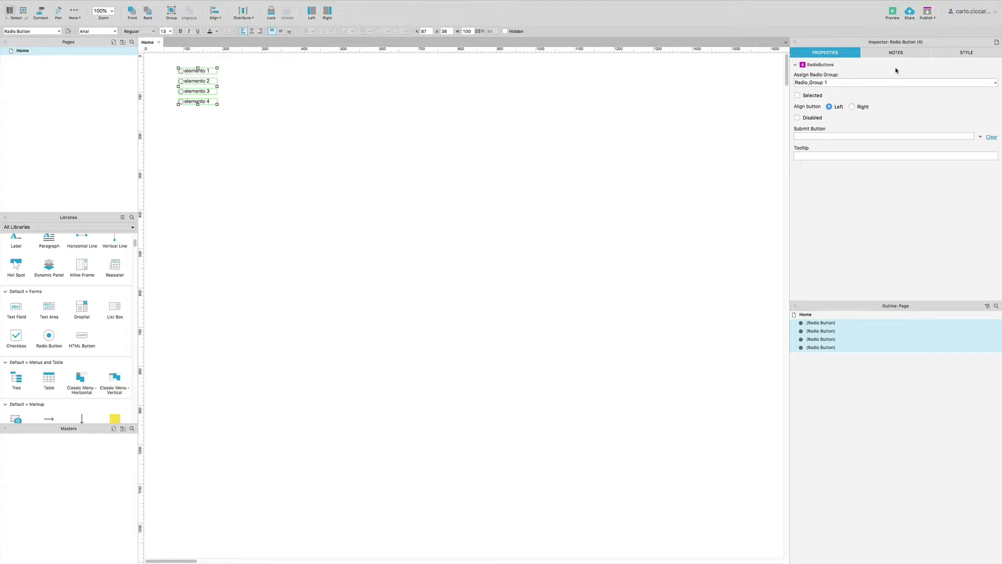
# Preview the grouped radio buttons in the browser, test switching between elemento 1, 2 and 3, and return to Axure RP.
pyautogui.click(893, 12)
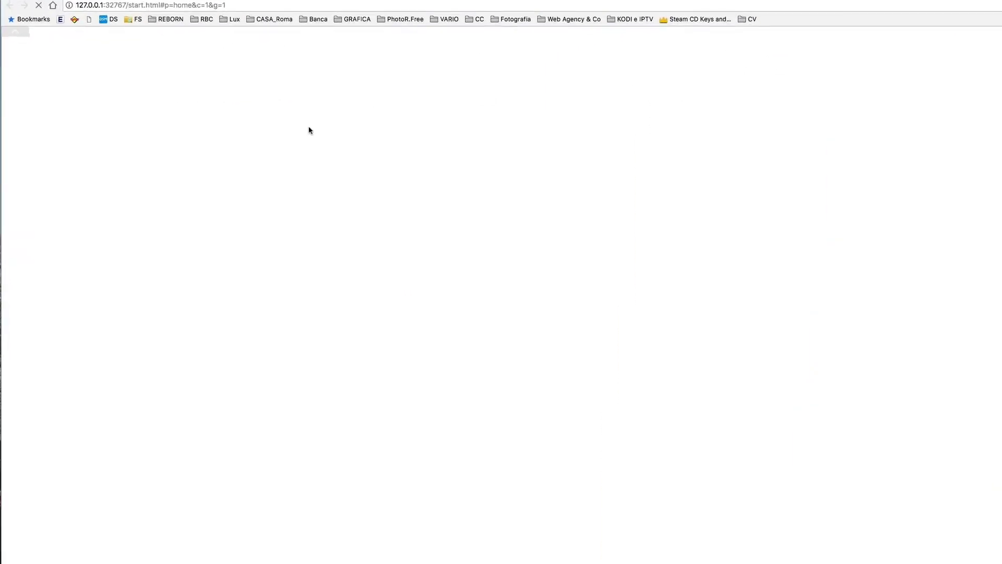
pyautogui.click(55, 43)
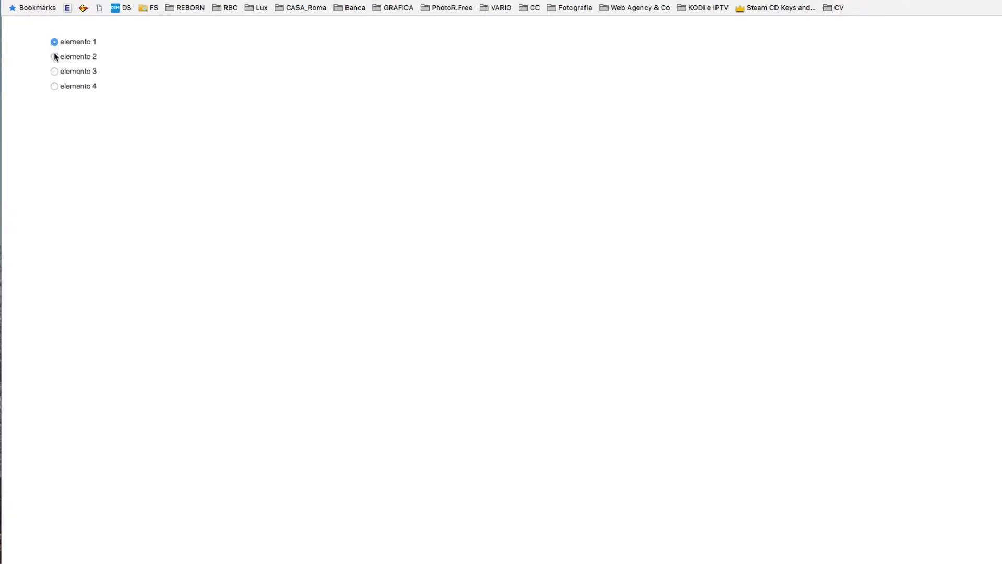
pyautogui.click(54, 57)
pyautogui.click(54, 72)
pyautogui.click(57, 44)
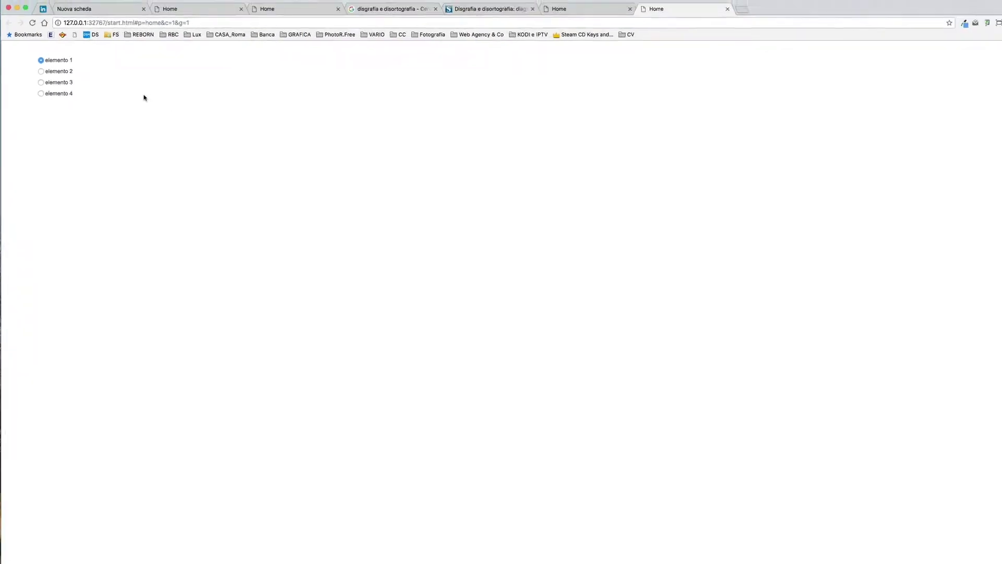
pyautogui.press('super+Tab')
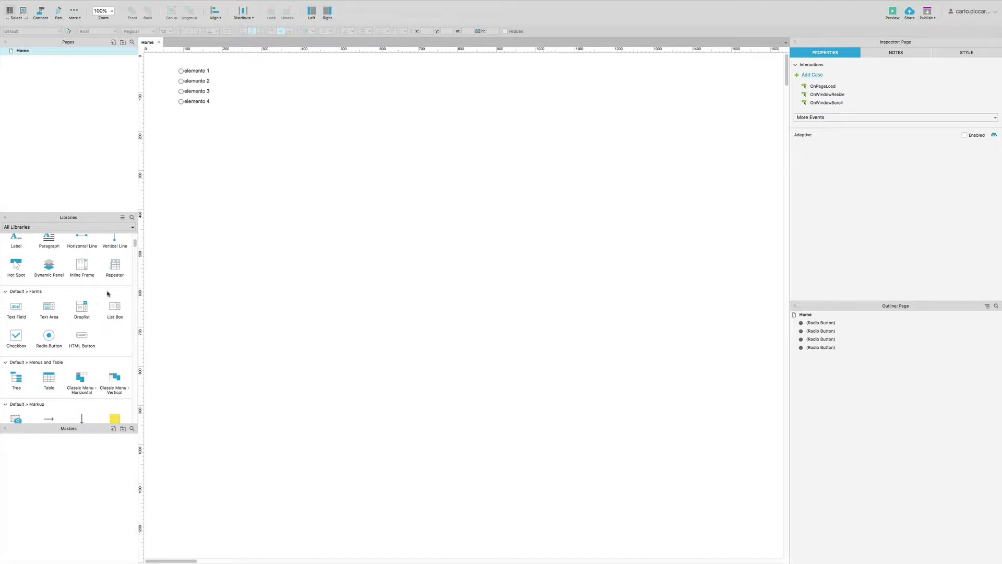
# Set the elemento 4 radio button's font to Charter and its widget style to Paragraph.
pyautogui.click(197, 102)
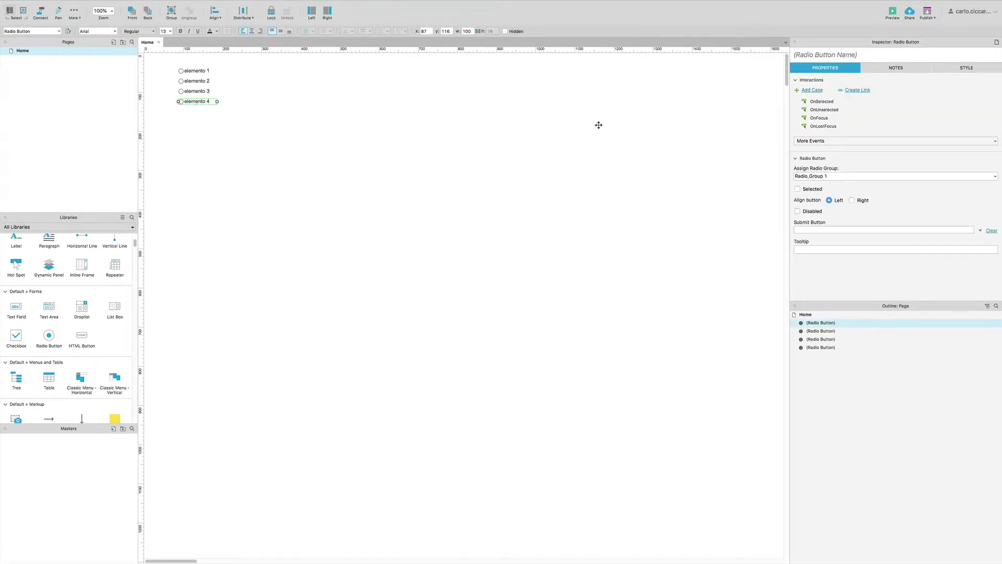
pyautogui.click(966, 68)
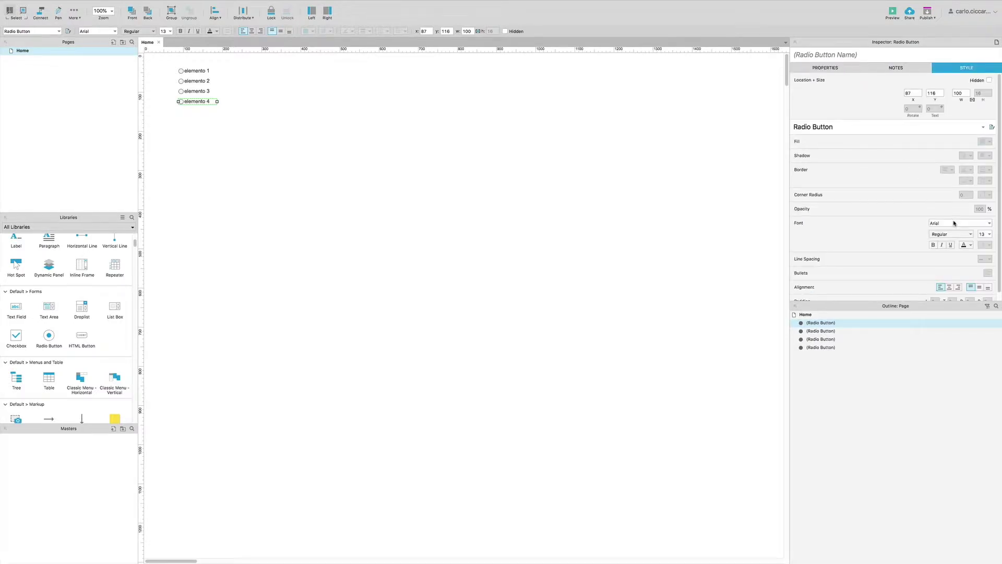
pyautogui.click(988, 222)
pyautogui.click(944, 334)
pyautogui.click(960, 128)
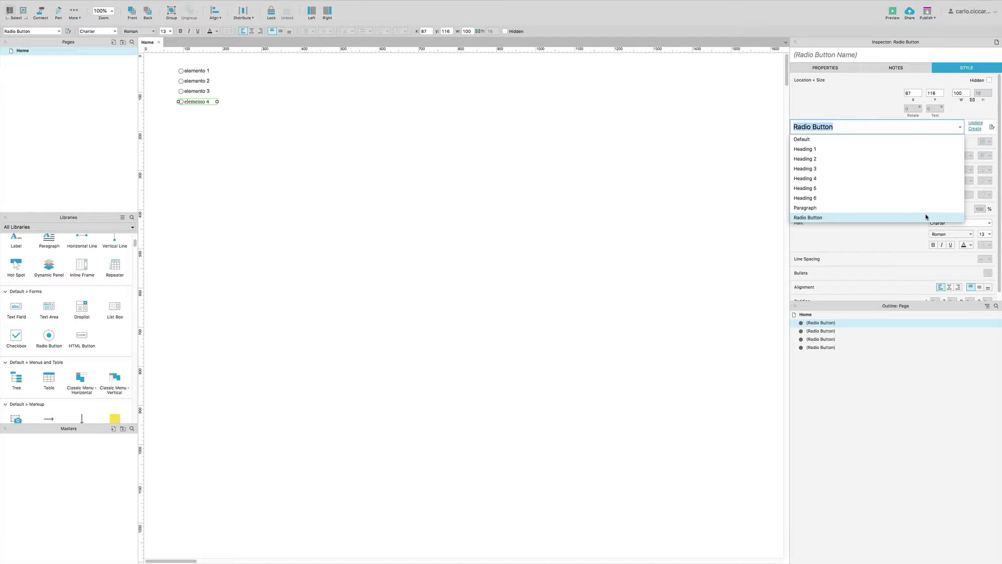
pyautogui.click(816, 207)
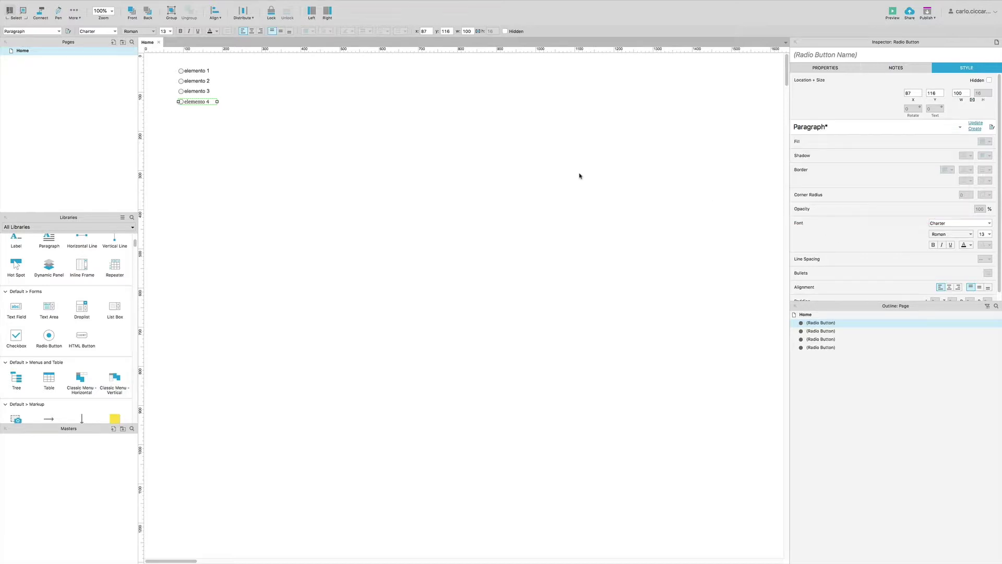
# Add an ellipse beside the radio buttons, level with elemento 1, and size it to 20 by 20.
pyautogui.click(497, 155)
pyautogui.press('super+a')
pyautogui.scroll(4, 137, 249)
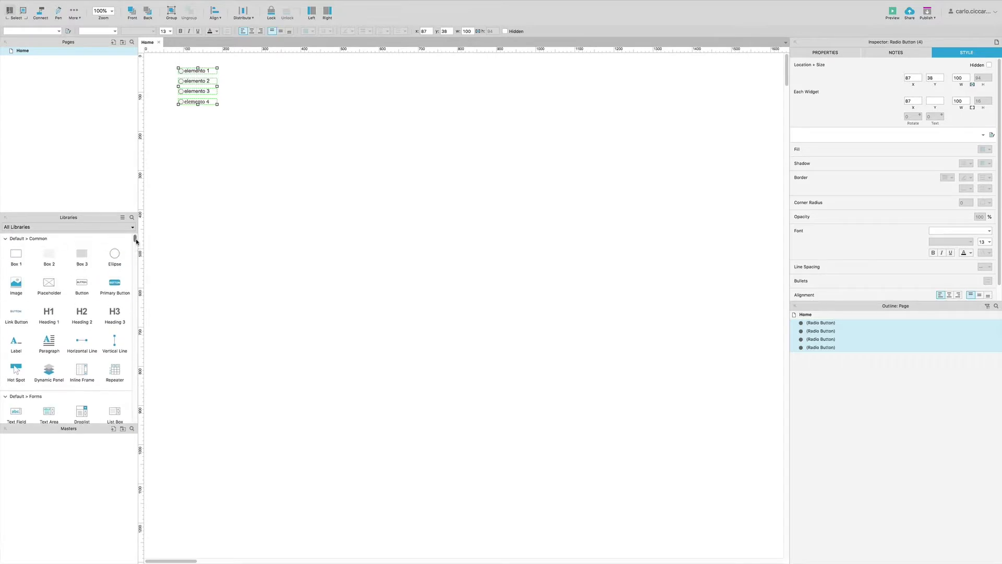
pyautogui.click(183, 260)
pyautogui.moveTo(114, 255); pyautogui.dragTo(247, 69)
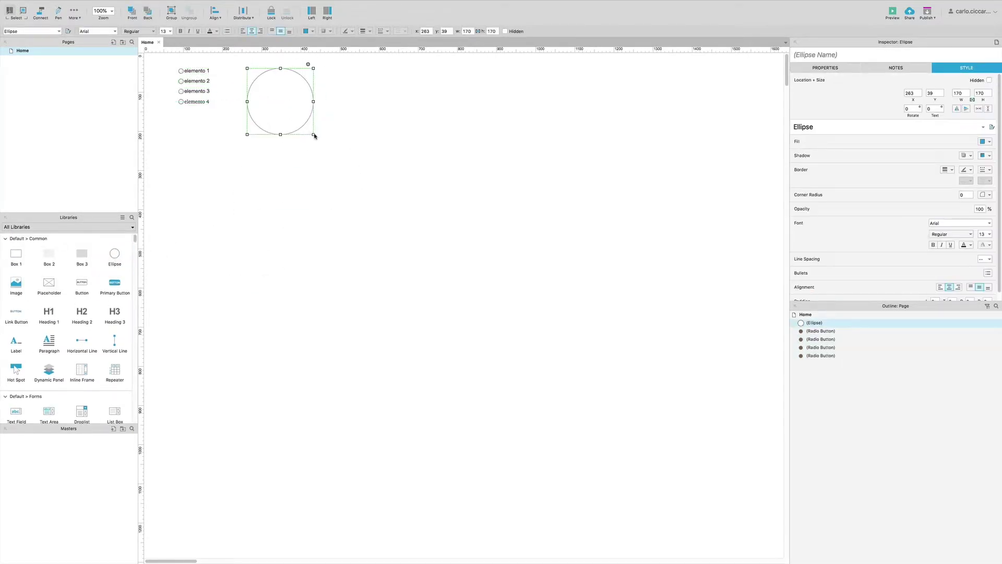
pyautogui.moveTo(314, 135); pyautogui.dragTo(265, 82)
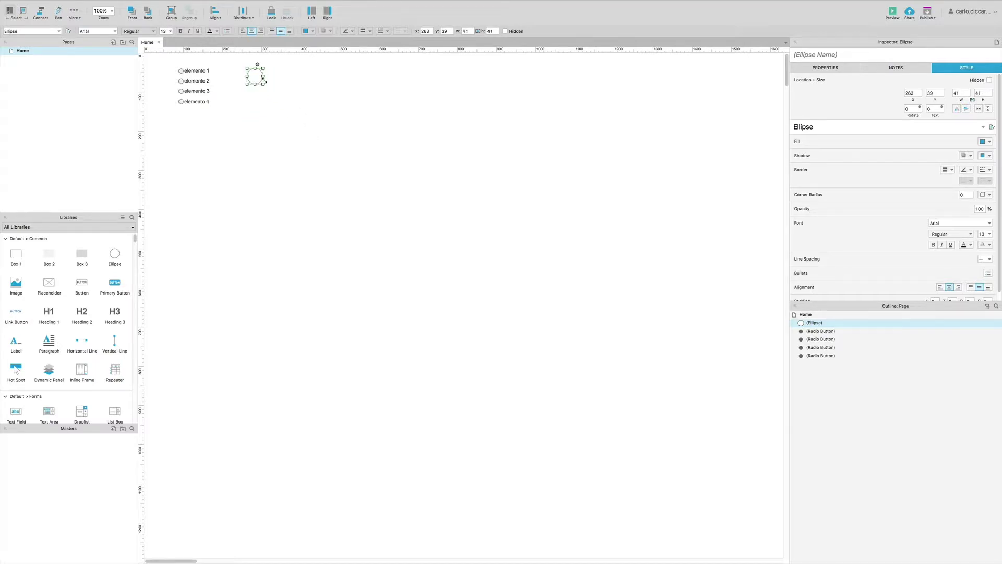
pyautogui.click(470, 31)
pyautogui.press('Return')
# Thicken the ellipse's border to the third line width.
pyautogui.click(951, 171)
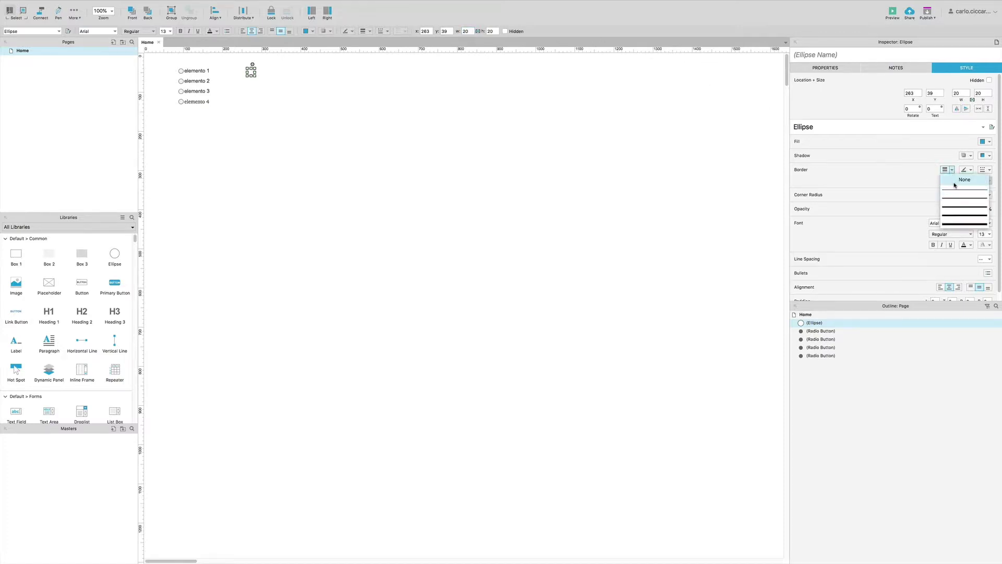
pyautogui.click(958, 209)
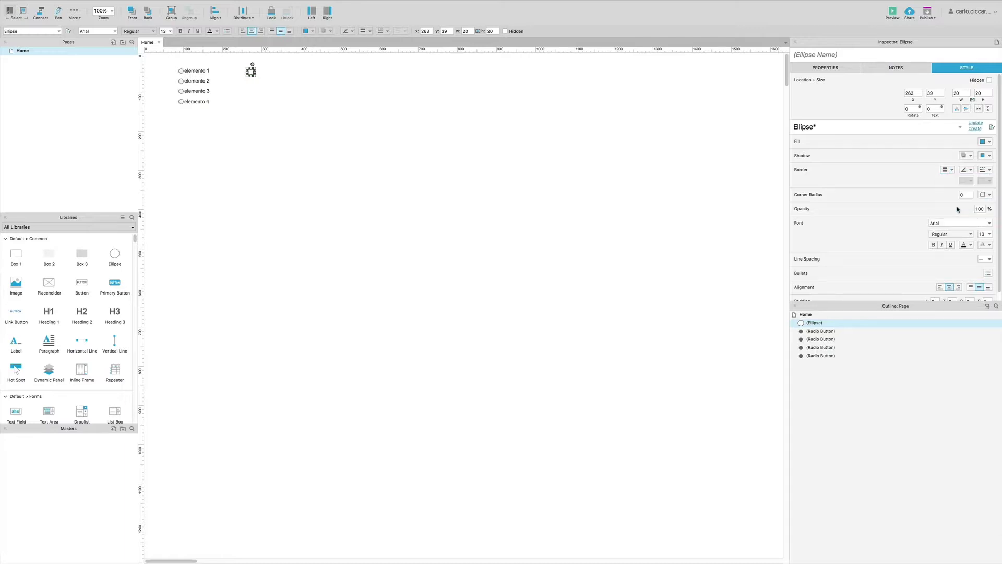
pyautogui.click(951, 171)
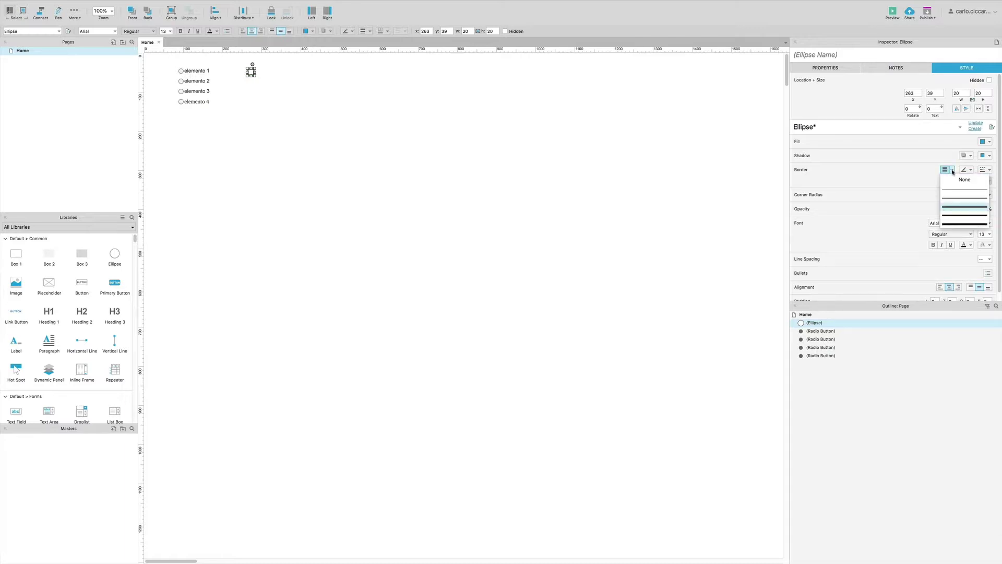
pyautogui.click(956, 206)
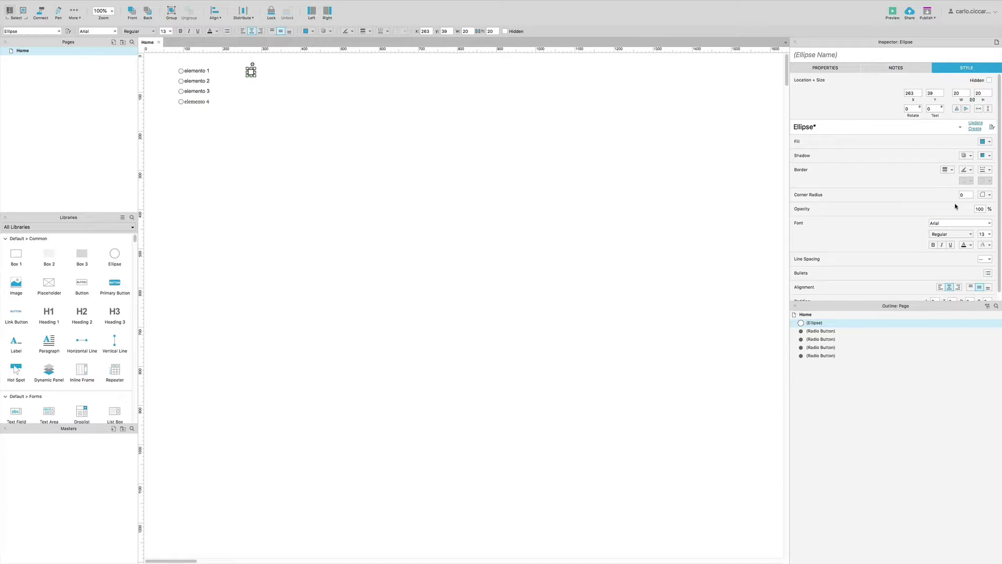
pyautogui.click(406, 137)
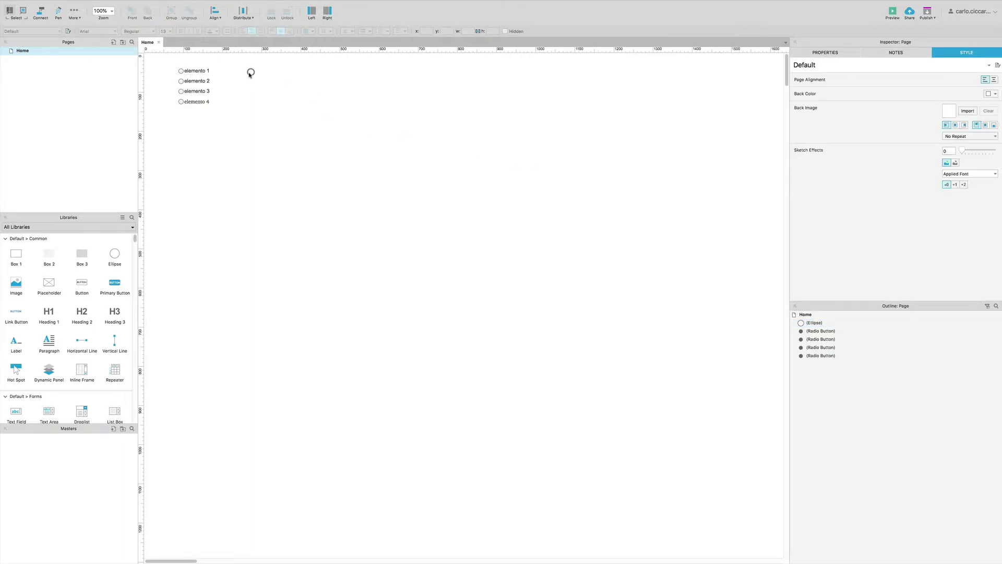
# Change the ellipse's border to a dark colour from the recent colours.
pyautogui.click(251, 73)
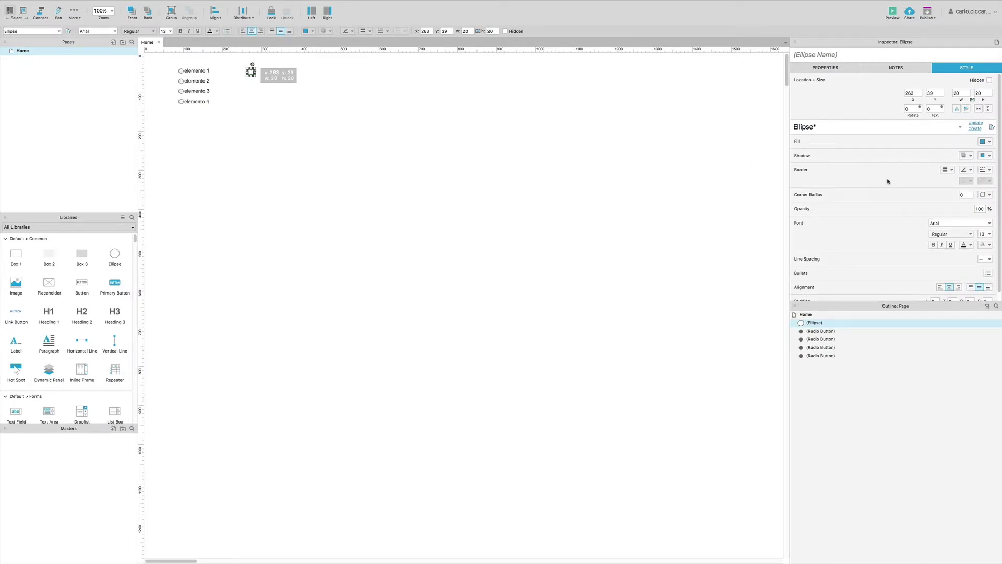
pyautogui.click(970, 170)
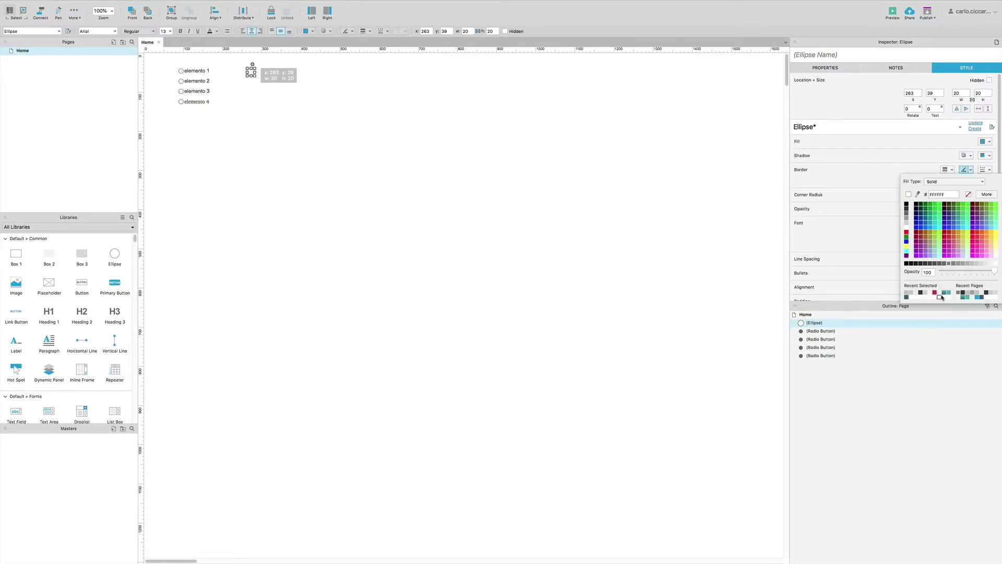
pyautogui.click(909, 300)
pyautogui.click(415, 116)
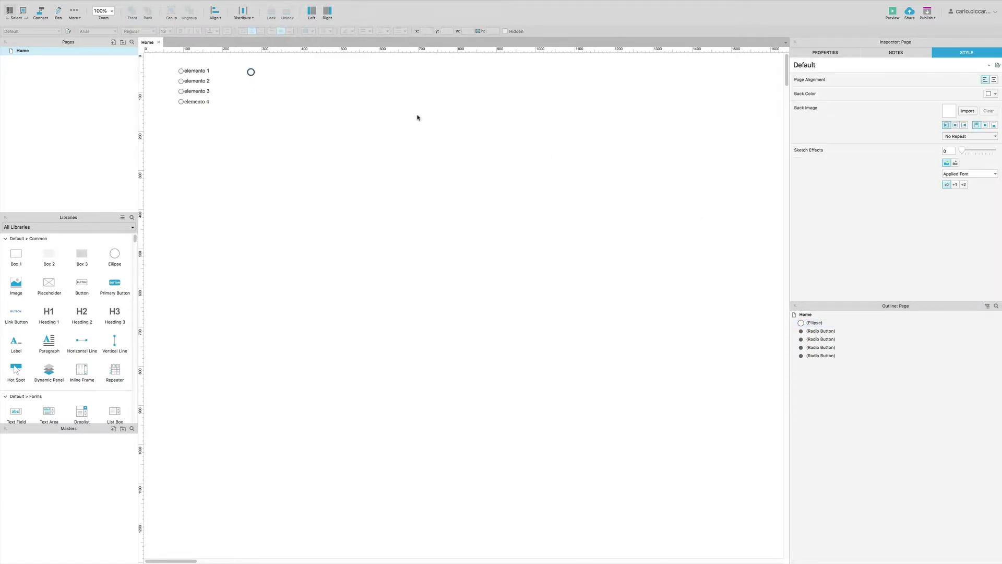
pyautogui.click(251, 72)
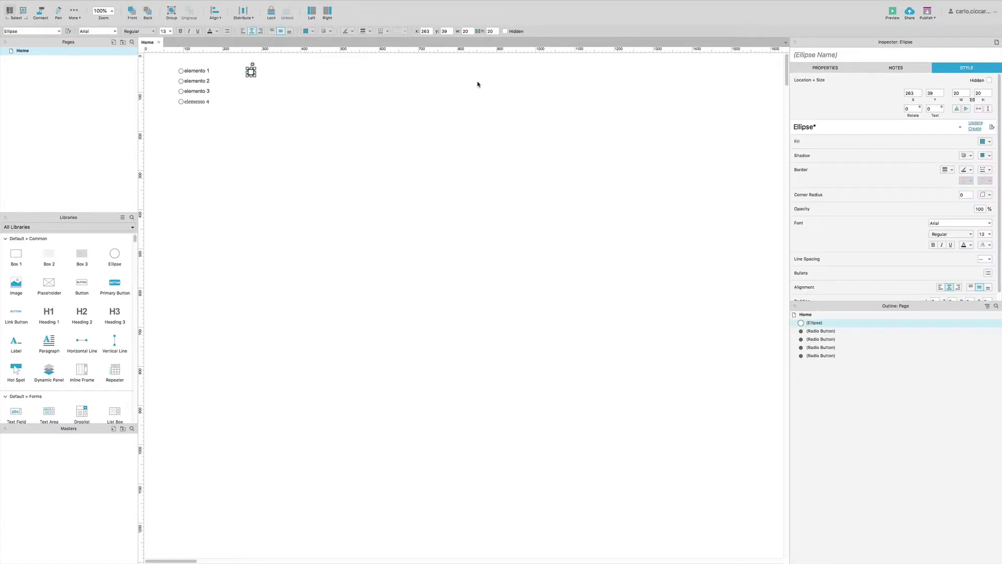
# Convert the ellipse to a dynamic panel and rename its first state as OFF.
pyautogui.rightClick(251, 72)
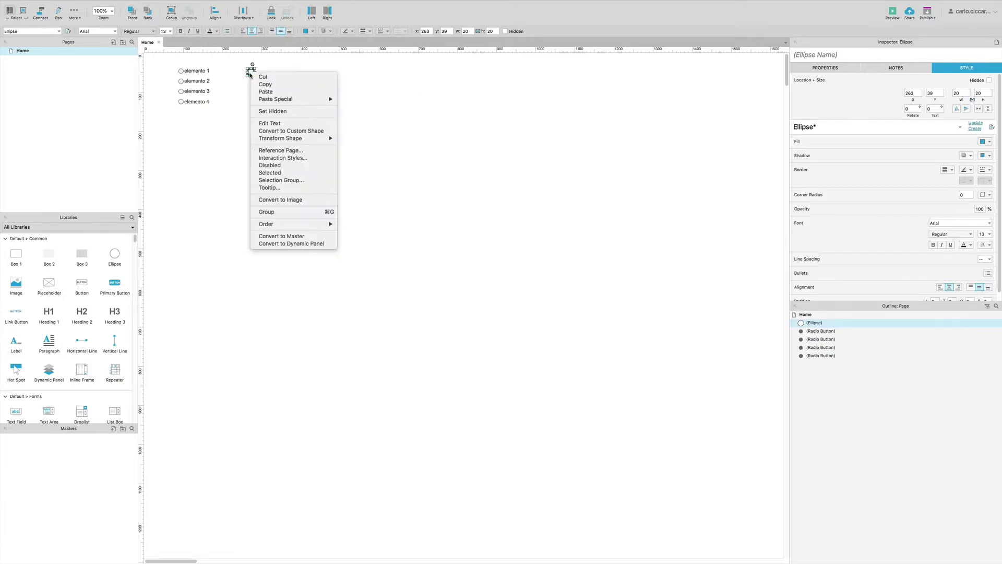
pyautogui.click(285, 243)
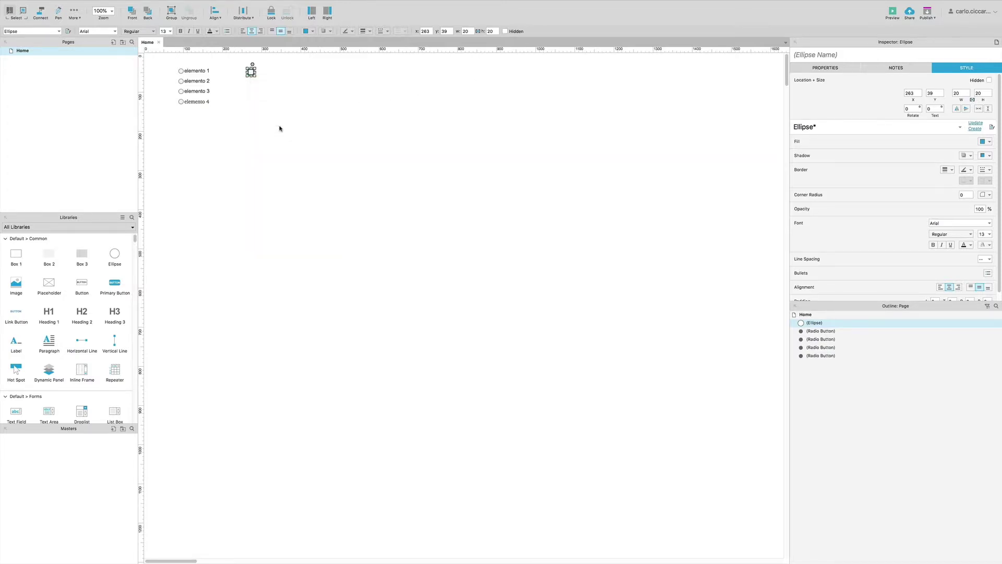
pyautogui.doubleClick(251, 72)
pyautogui.click(445, 254)
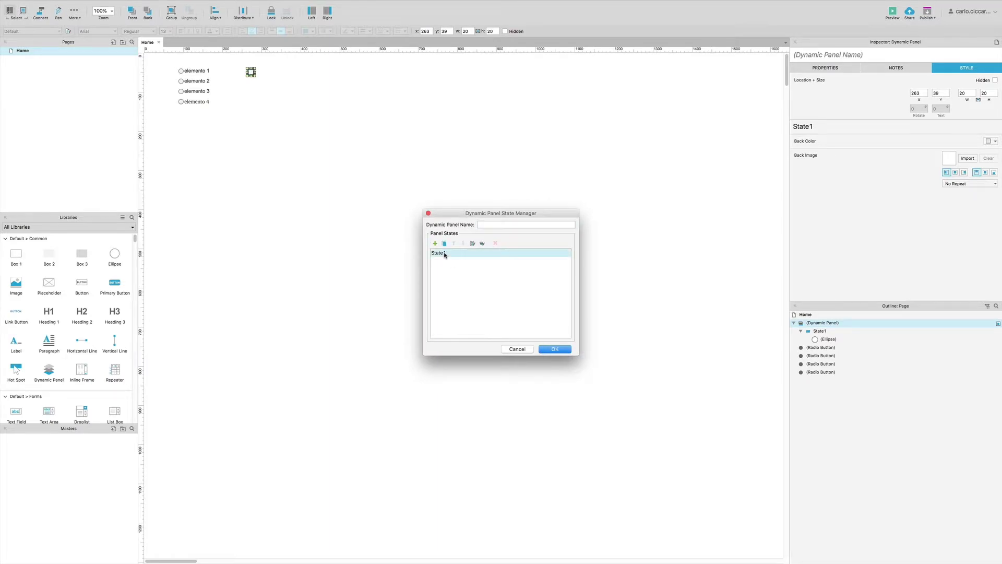
pyautogui.click(445, 254)
pyautogui.write('OFF')
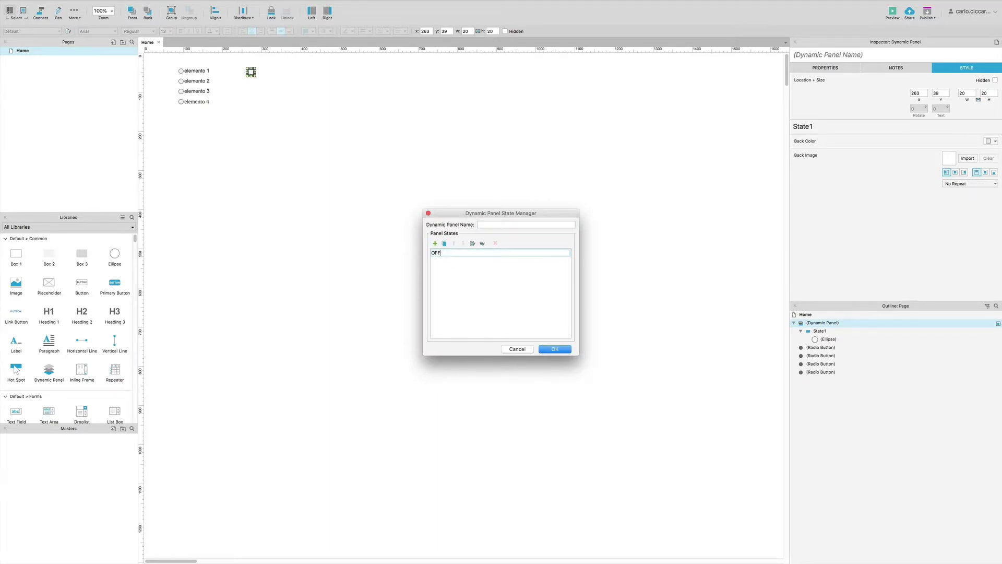
pyautogui.press('Return')
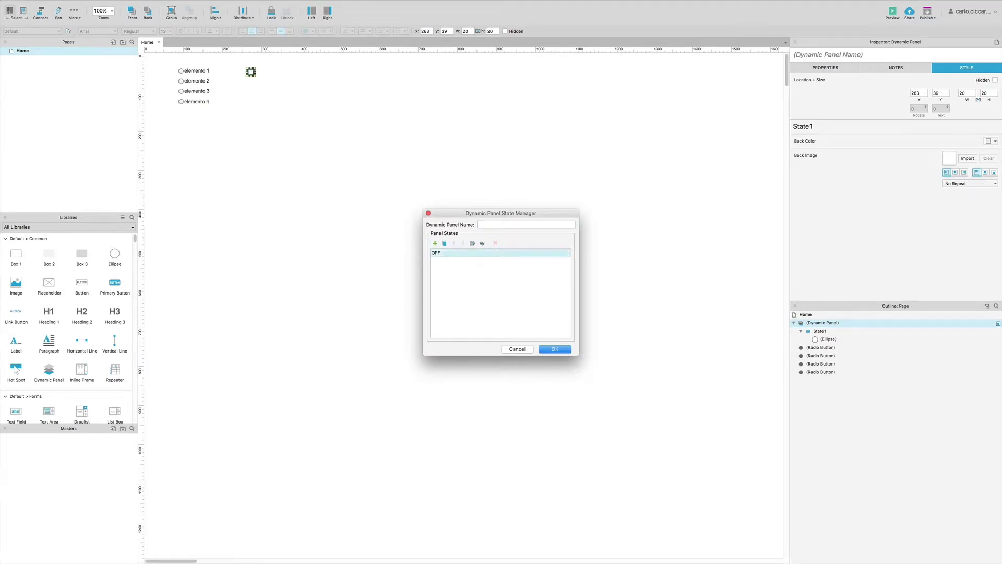
# Duplicate the panel's OFF state and name the copy ON.
pyautogui.click(443, 243)
pyautogui.write('ON')
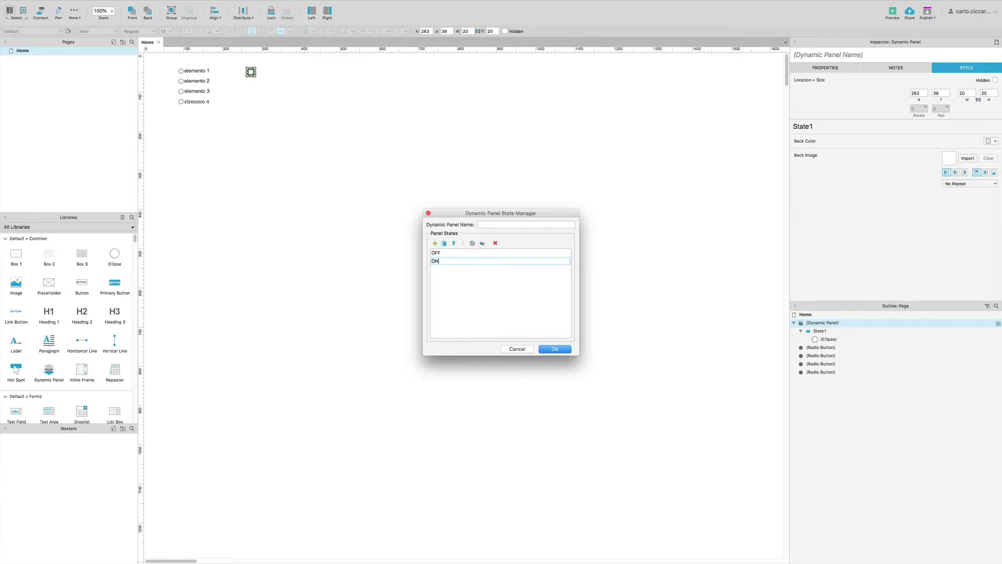
pyautogui.press('Return')
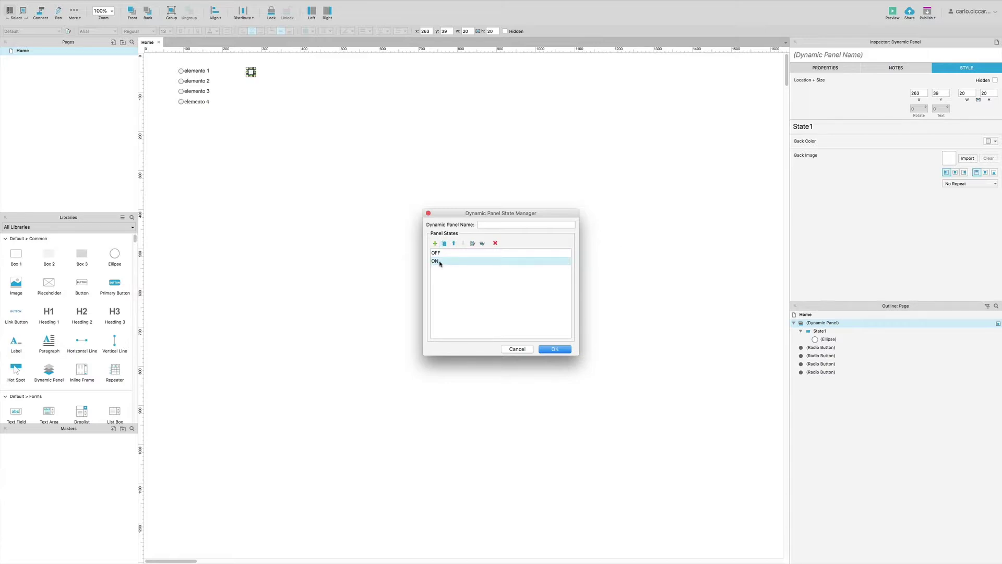
# In the ON state, add a 12 by 12 ellipse centred inside the existing circle at position 4, 4.
pyautogui.click(473, 243)
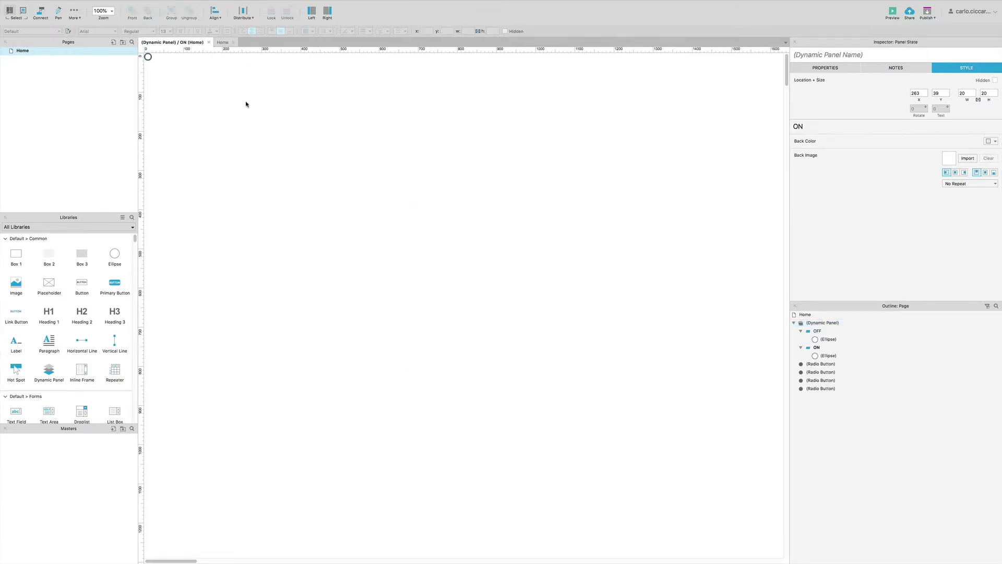
pyautogui.scroll(5, 211, 80)
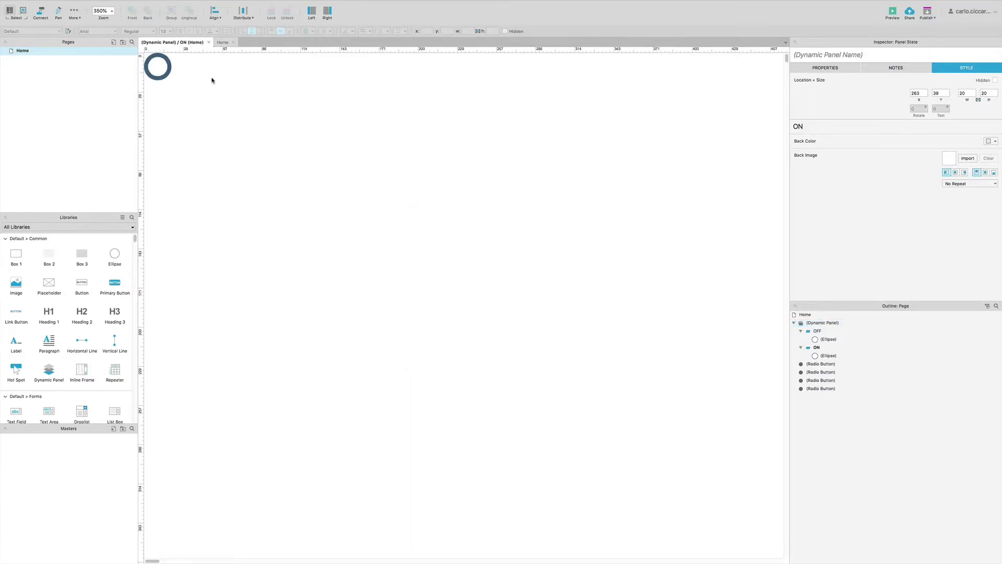
pyautogui.moveTo(115, 256); pyautogui.dragTo(213, 101)
pyautogui.moveTo(437, 106); pyautogui.dragTo(158, 70)
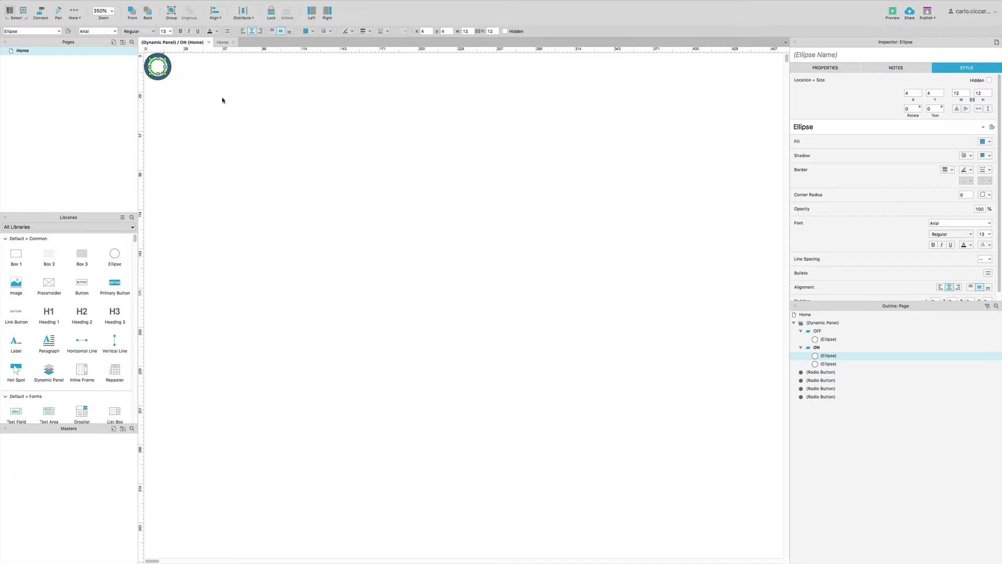
# Fill the inner ellipse with the circle's dark blue from the recent colours, remove its border, and close the ON state.
pyautogui.click(987, 141)
pyautogui.click(906, 269)
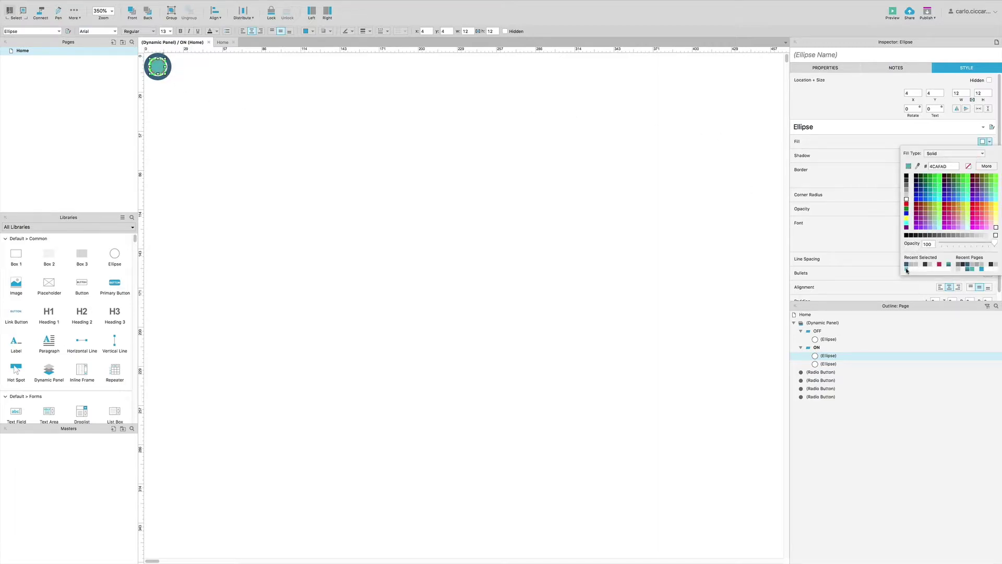
pyautogui.click(907, 264)
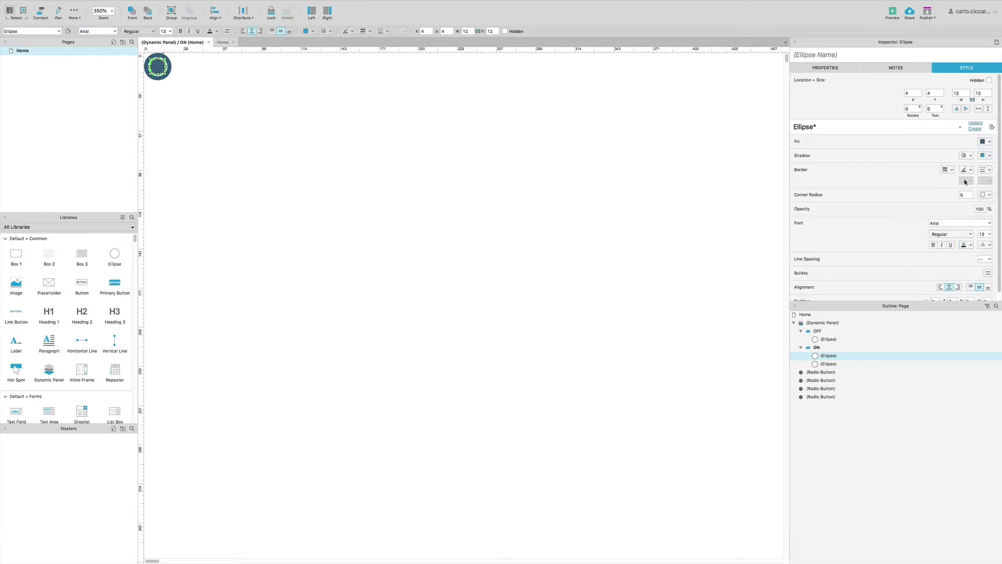
pyautogui.click(967, 171)
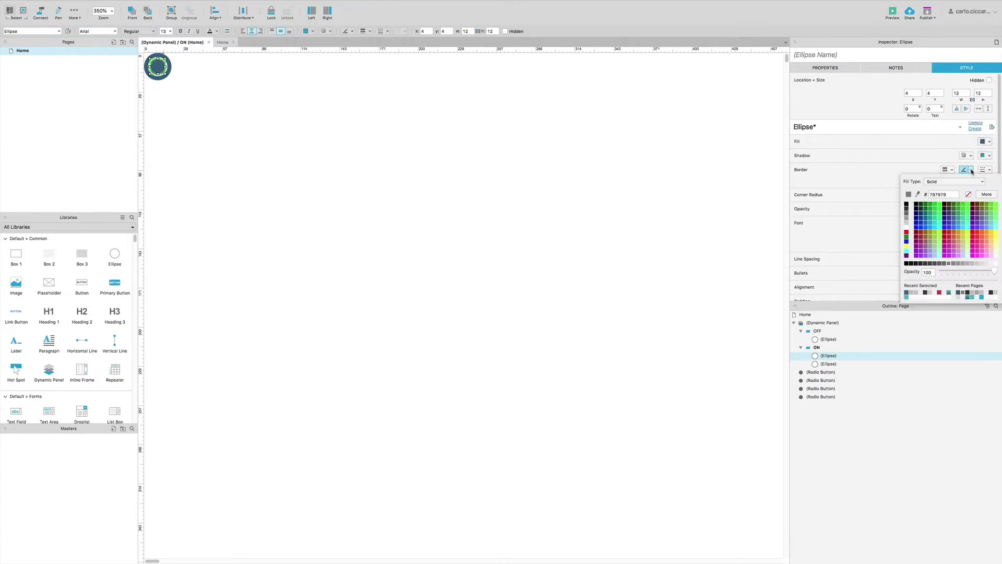
pyautogui.click(969, 195)
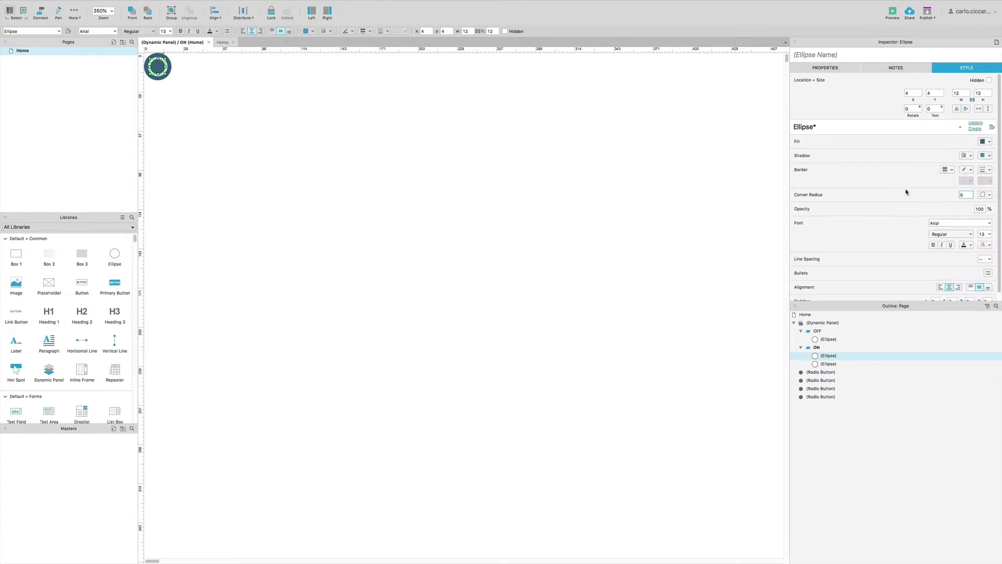
pyautogui.click(708, 176)
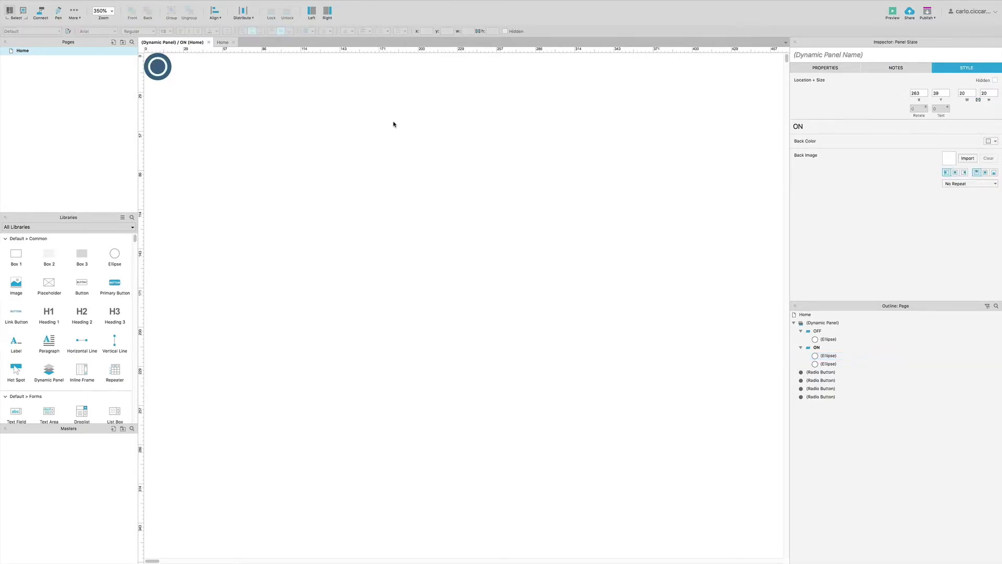
pyautogui.click(208, 42)
pyautogui.click(252, 92)
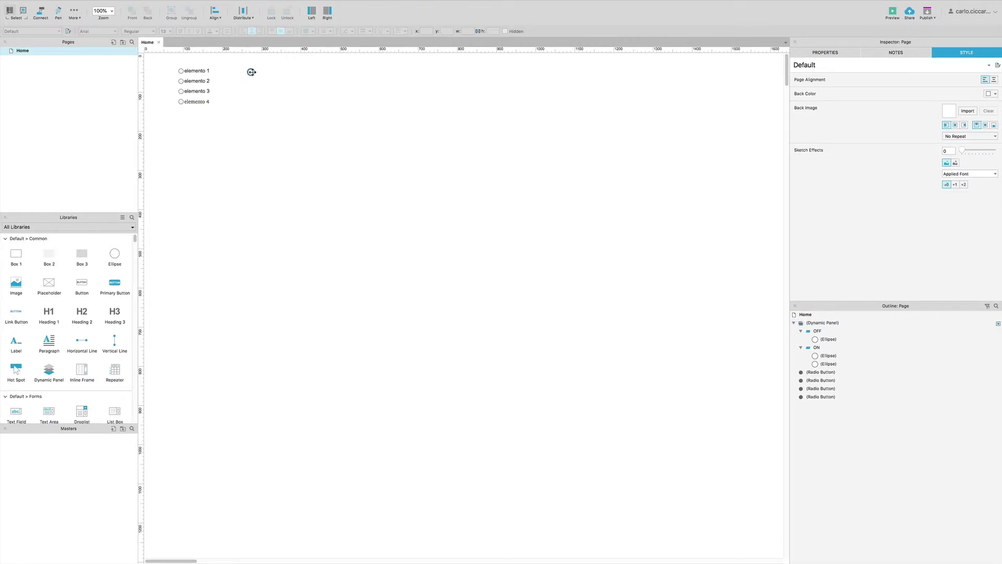
# Give the dynamic panel an OnClick case that sets This Widget's state to ON with no animation.
pyautogui.click(251, 72)
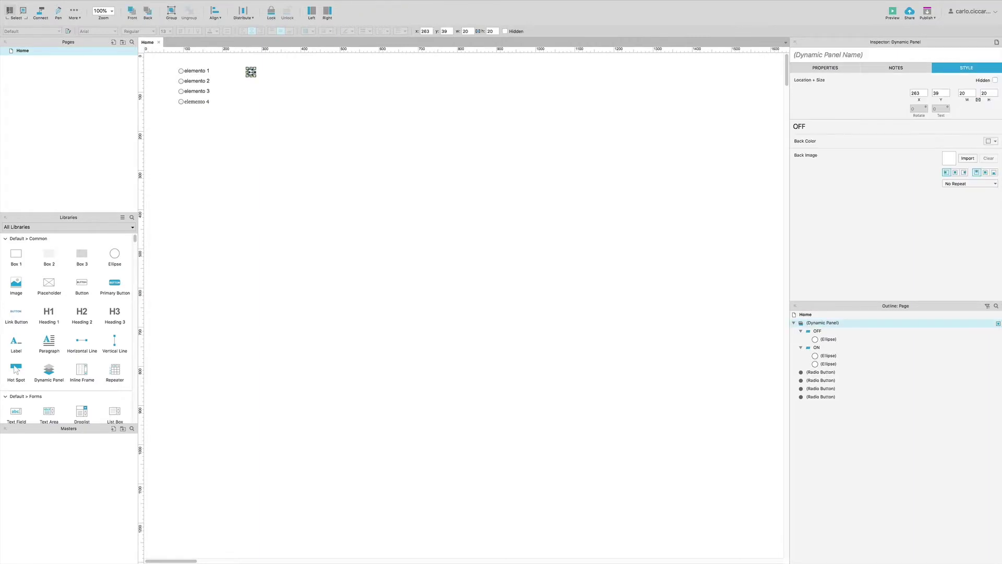
pyautogui.click(809, 70)
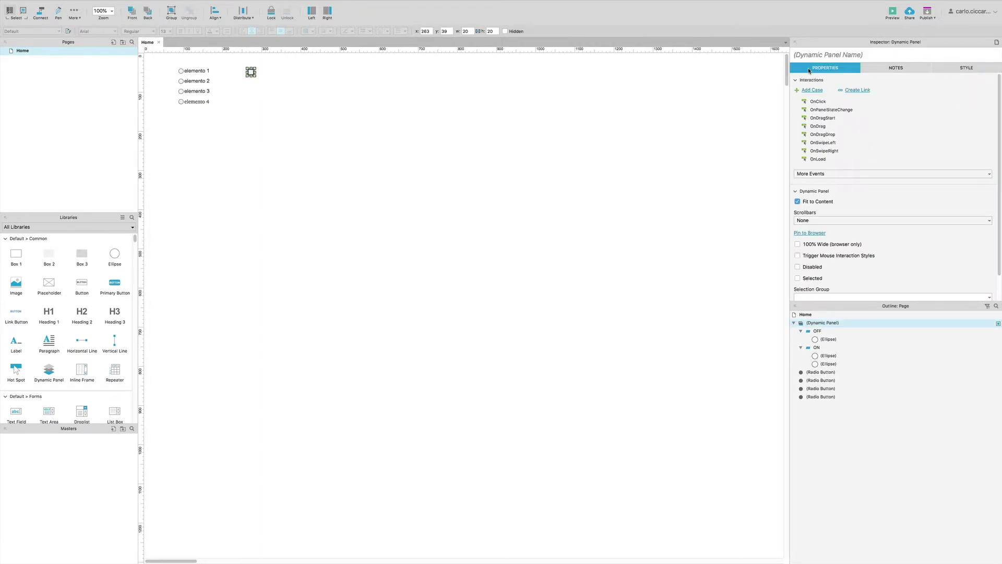
pyautogui.doubleClick(817, 102)
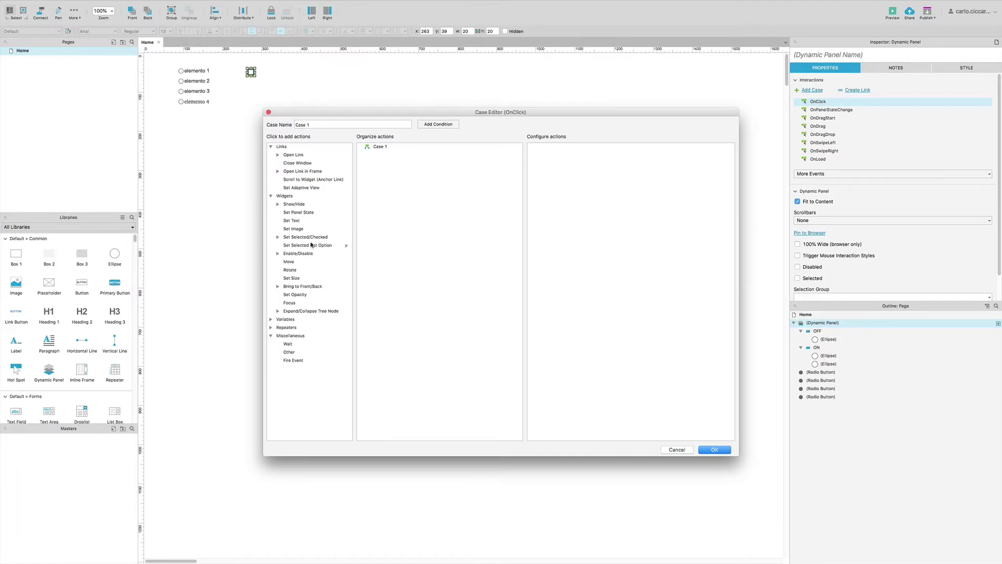
pyautogui.click(304, 213)
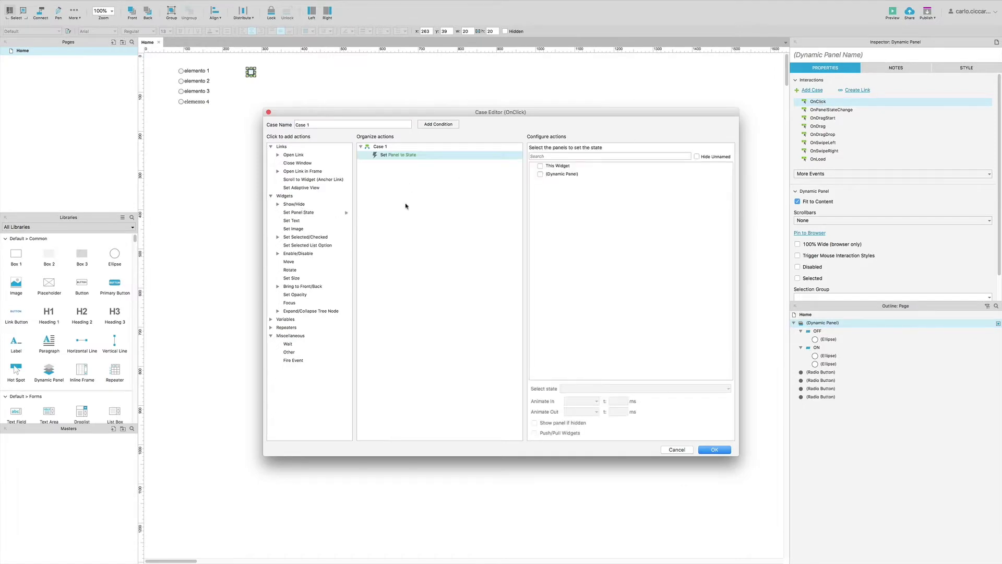
pyautogui.click(540, 166)
pyautogui.click(595, 389)
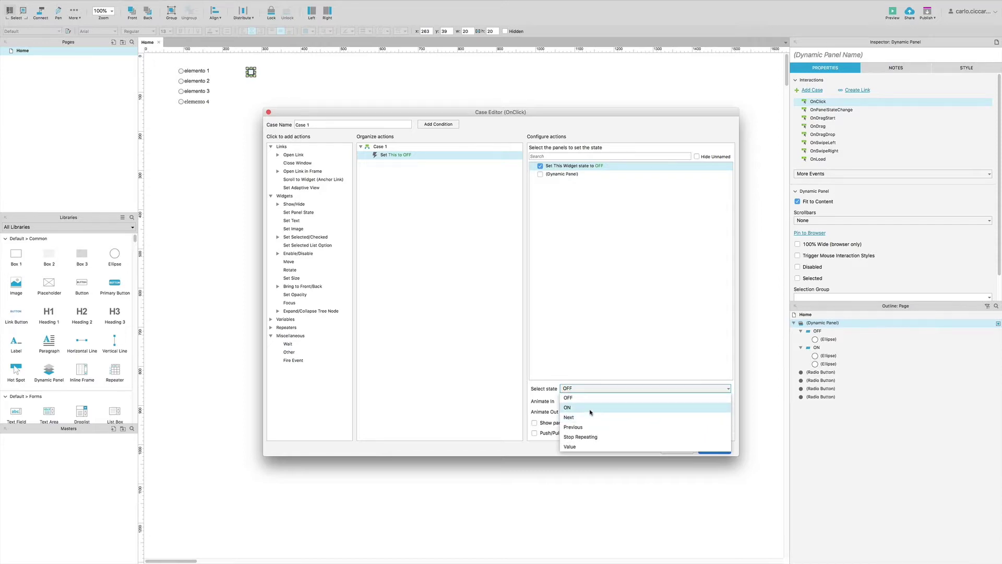
pyautogui.click(592, 407)
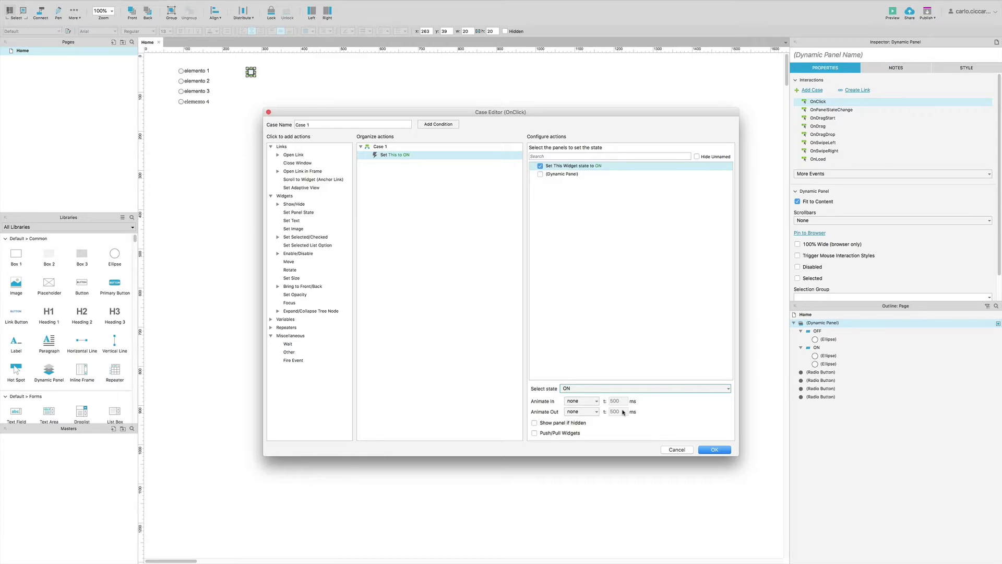
pyautogui.click(592, 402)
pyautogui.click(592, 402)
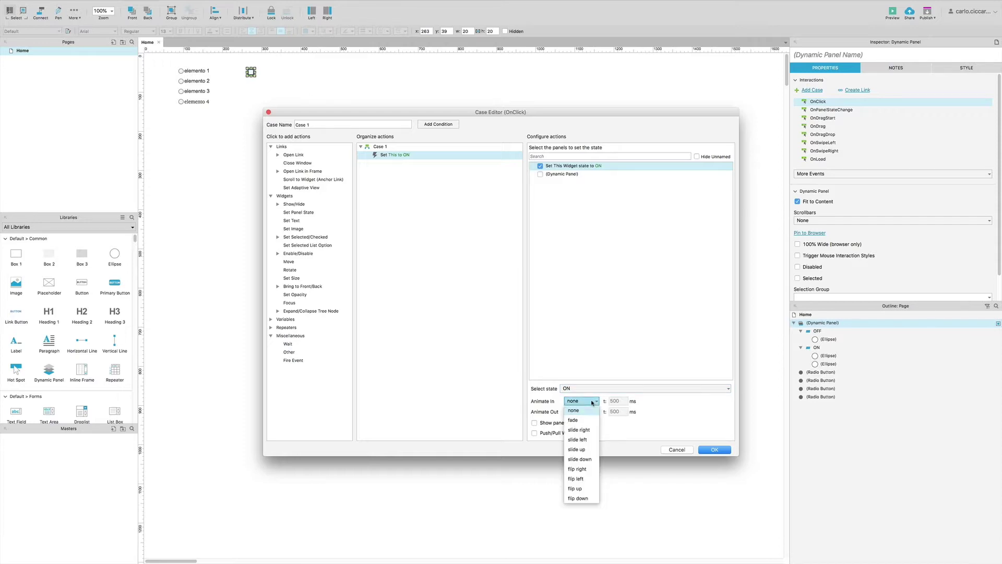
pyautogui.click(666, 403)
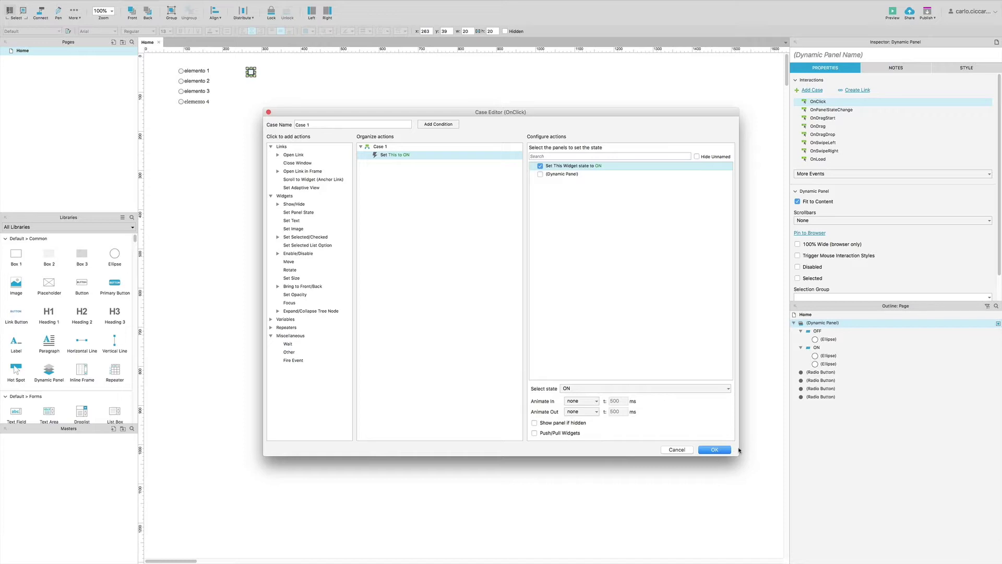
pyautogui.click(718, 451)
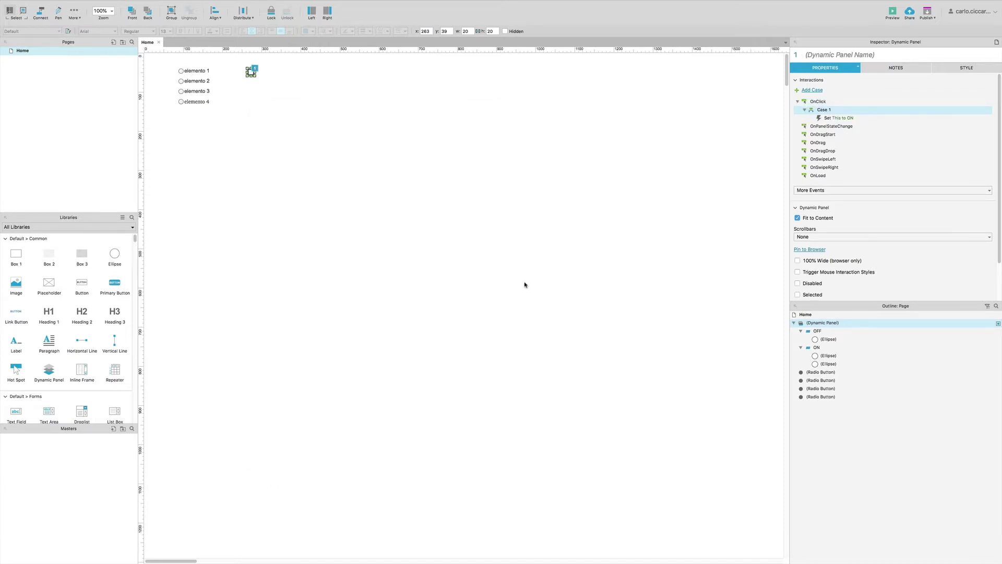
pyautogui.click(526, 286)
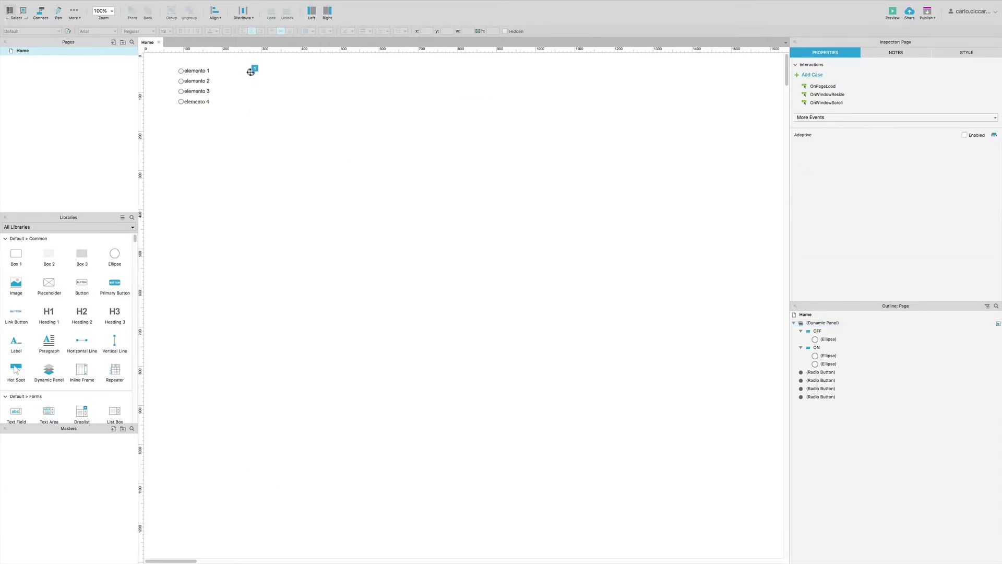
# Add a Label just beside the custom radio circle at about 293, 41 and set its font to Roboto.
pyautogui.click(251, 72)
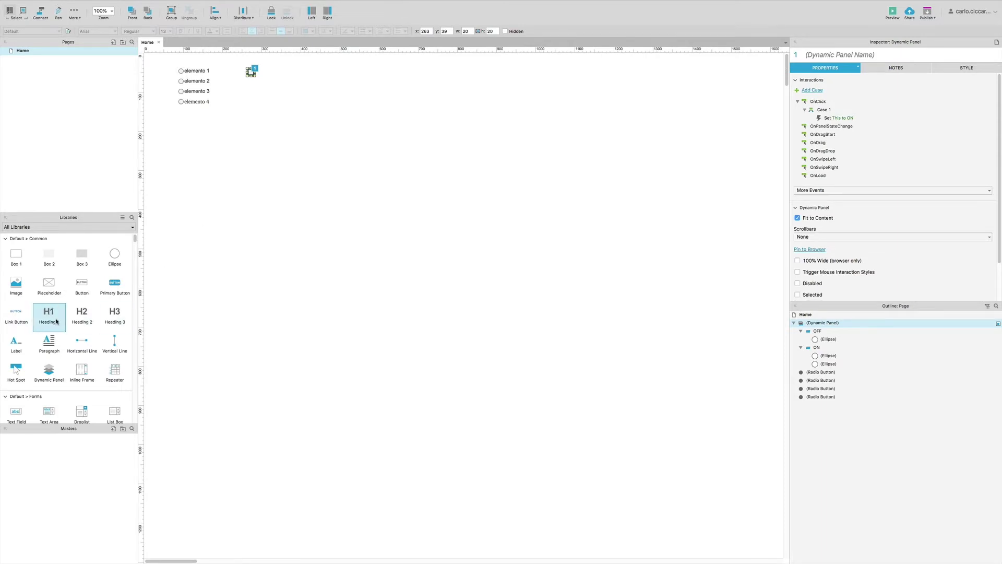
pyautogui.moveTo(16, 345); pyautogui.dragTo(257, 69)
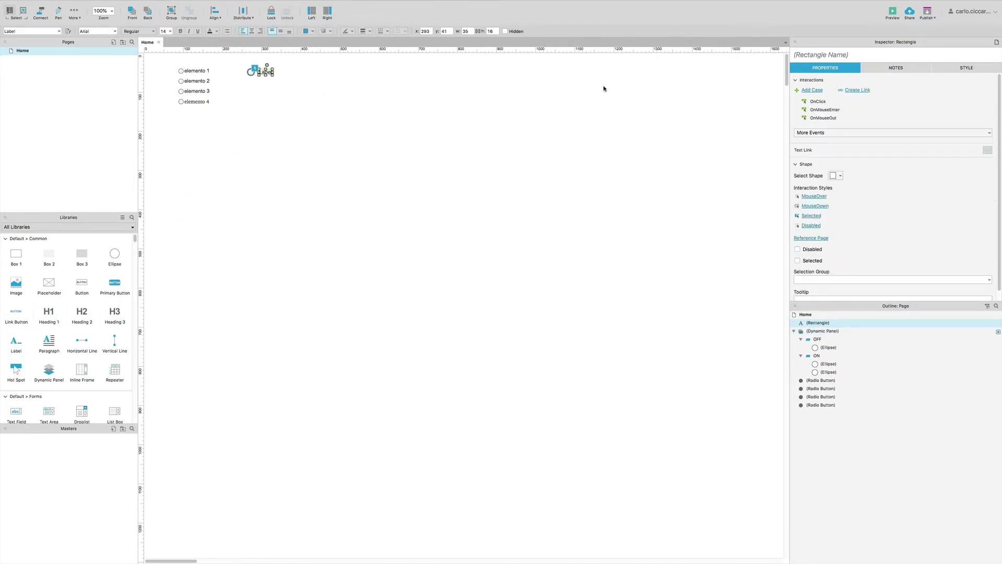
pyautogui.click(967, 68)
pyautogui.click(955, 223)
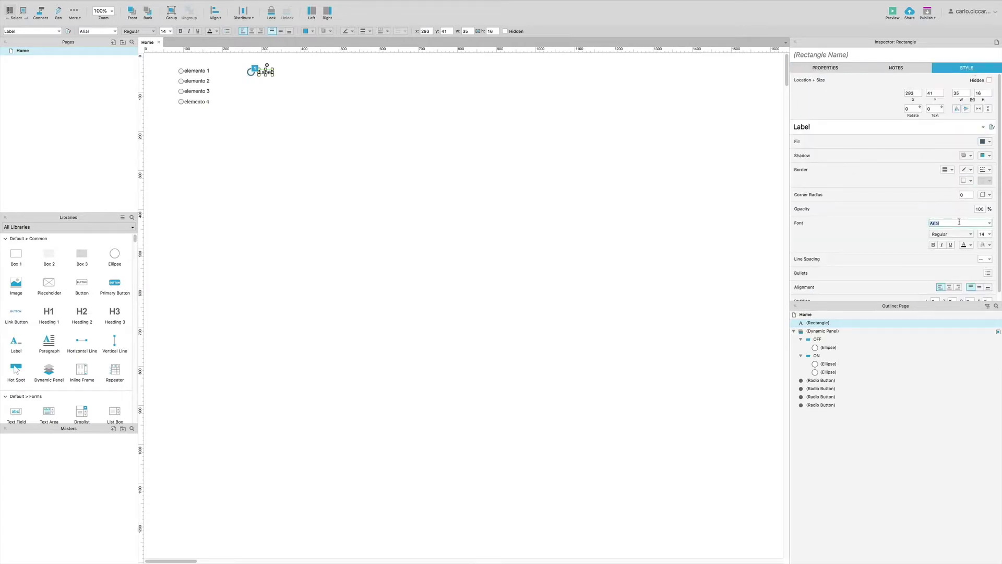
pyautogui.write('Roboto')
pyautogui.press('Return')
pyautogui.click(505, 95)
# Rename the dynamic panel as Radio_1 in the page outline.
pyautogui.click(265, 72)
pyautogui.click(814, 332)
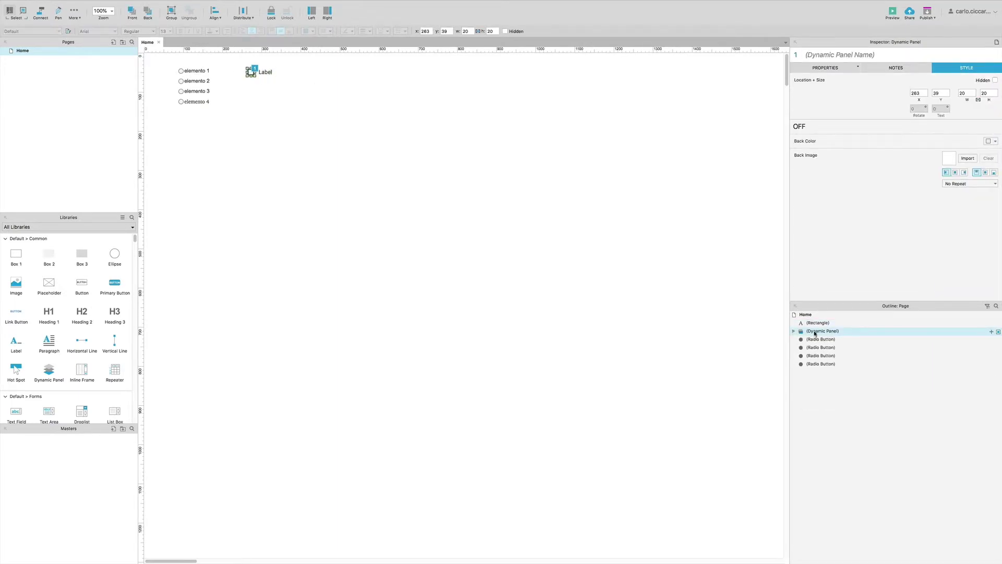
pyautogui.click(815, 332)
pyautogui.write('Radio')
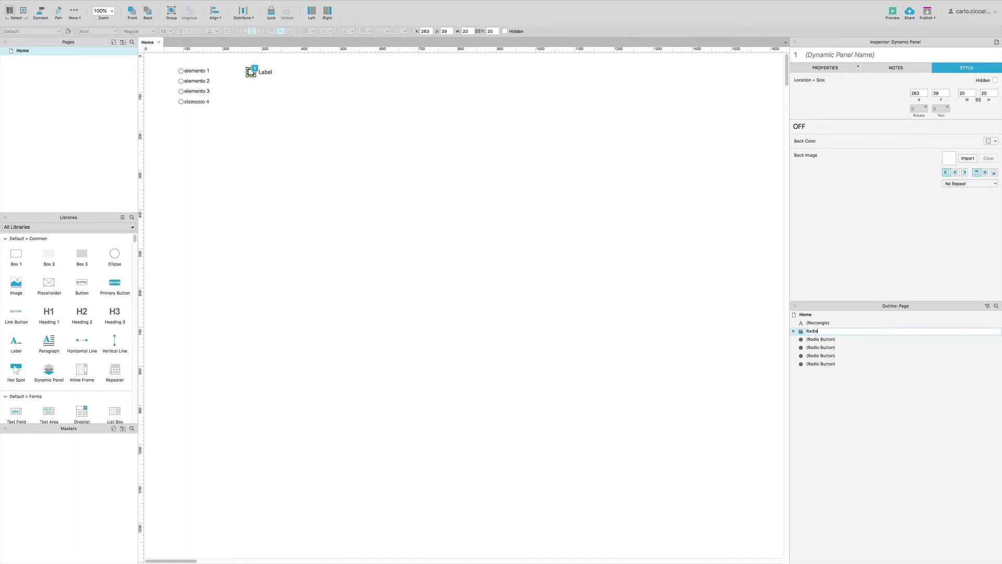
pyautogui.write('_1')
pyautogui.press('Return')
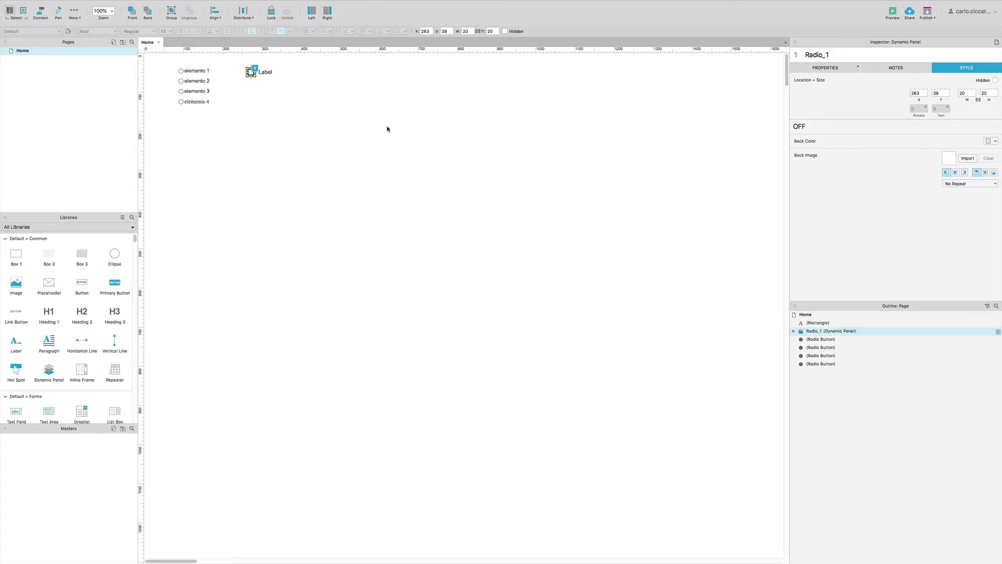
pyautogui.click(316, 88)
pyautogui.moveTo(282, 87); pyautogui.dragTo(216, 57)
pyautogui.click(280, 91)
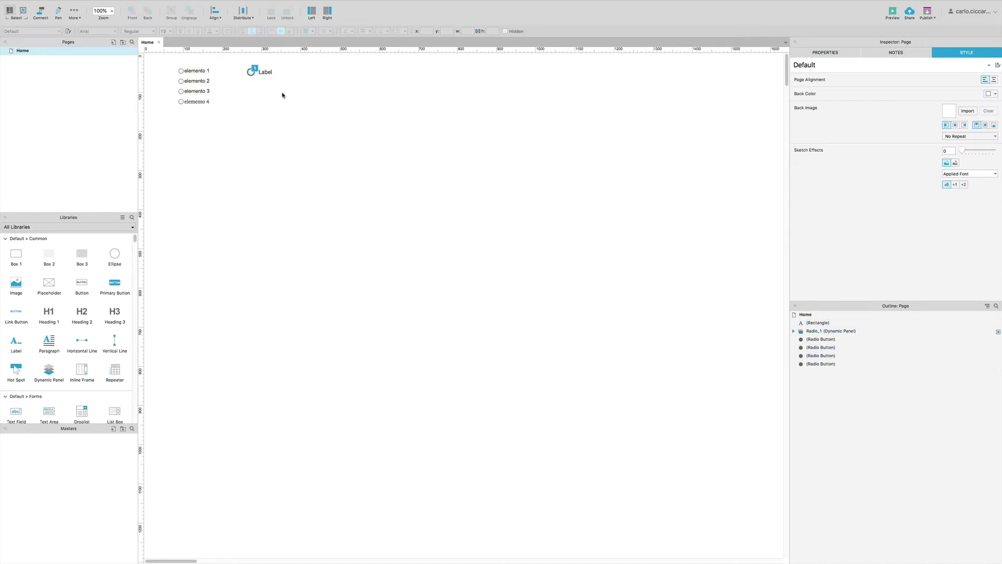
# Rename the text label beside the custom radio circle as Label 1 in the page outline.
pyautogui.click(250, 73)
pyautogui.click(266, 71)
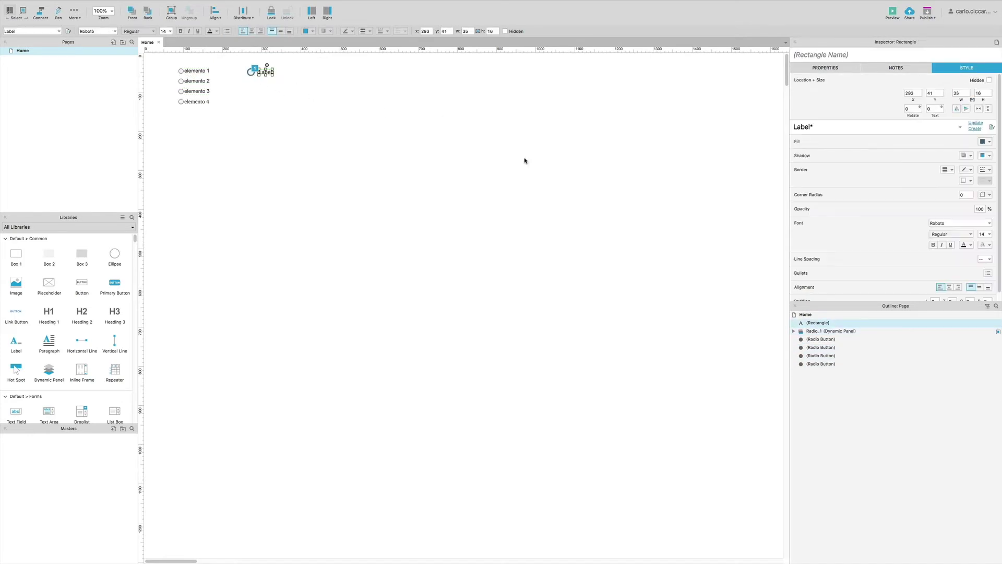
pyautogui.doubleClick(813, 323)
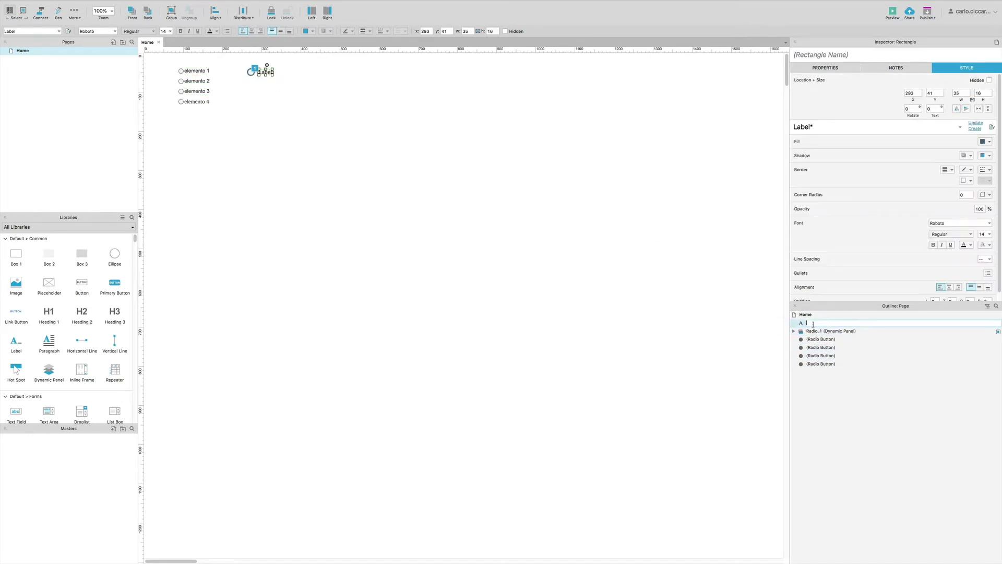
pyautogui.write('Label 1')
pyautogui.press('Return')
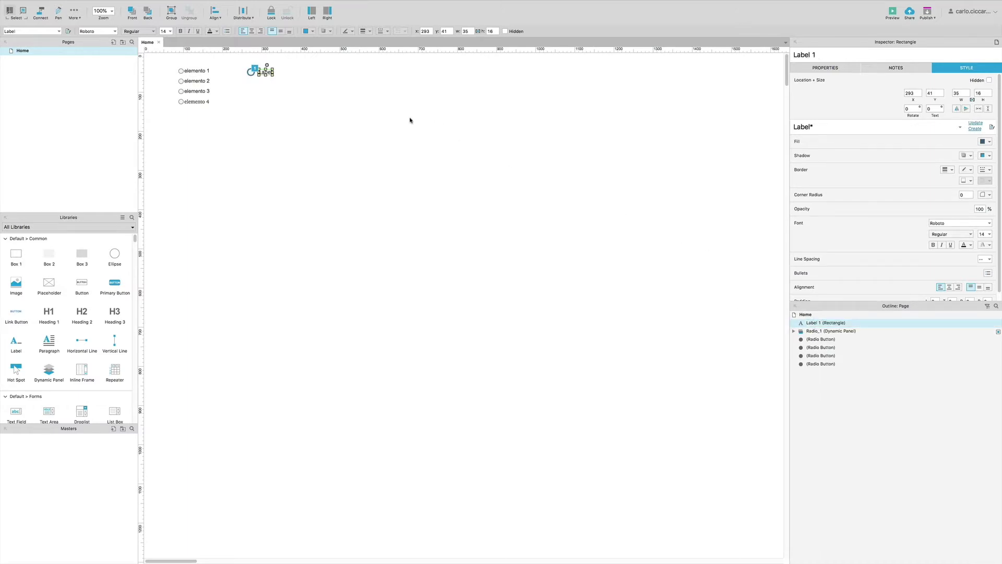
# Give Label 1 a Selected interaction style that makes its text bold.
pyautogui.click(272, 69)
pyautogui.moveTo(302, 86); pyautogui.dragTo(236, 63)
pyautogui.click(825, 68)
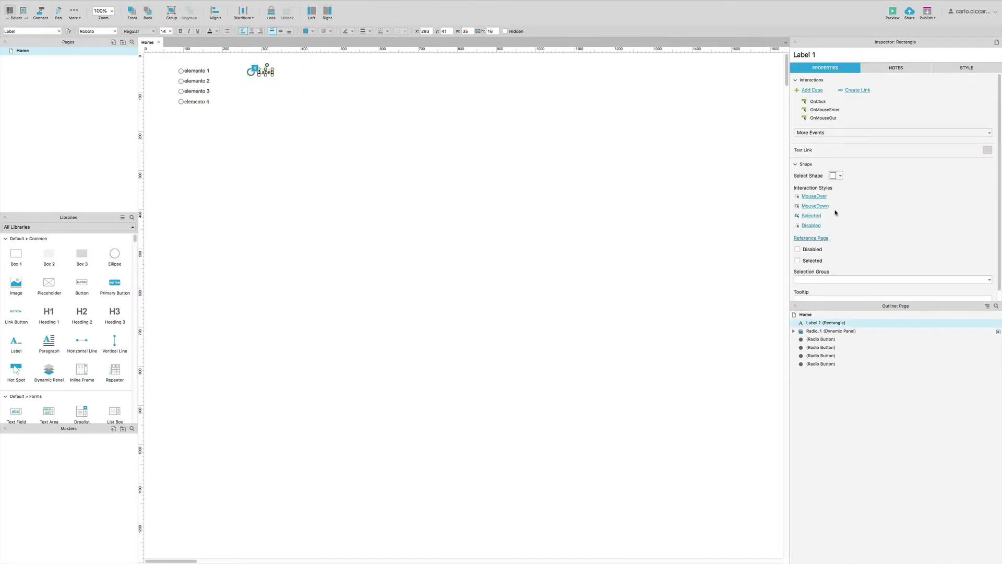
pyautogui.click(811, 216)
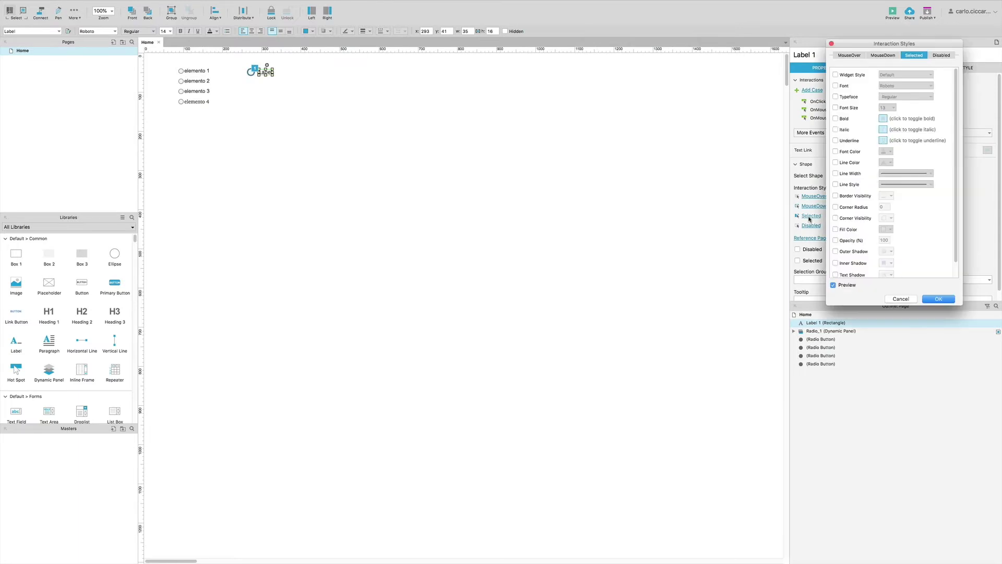
pyautogui.click(836, 119)
pyautogui.click(938, 299)
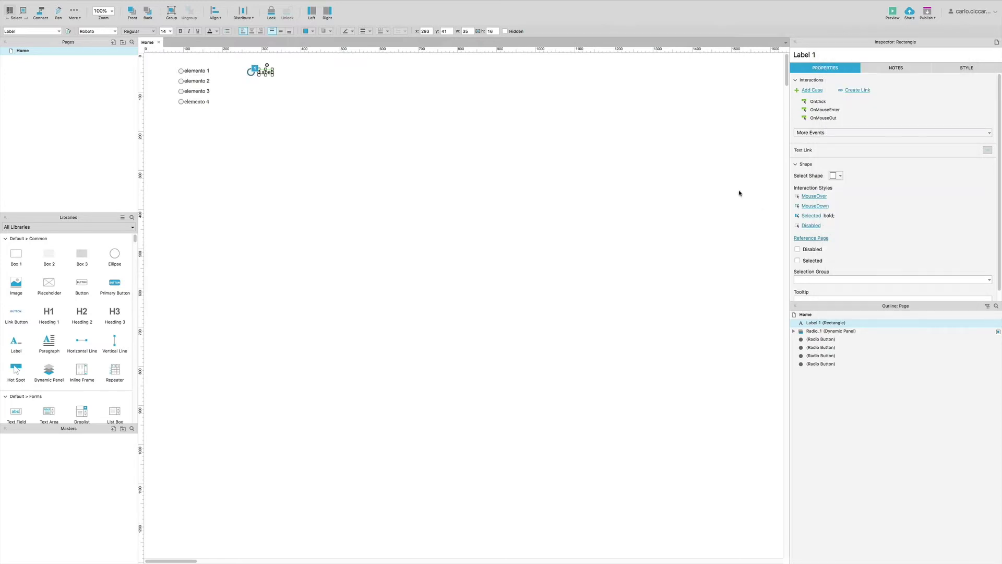
pyautogui.click(728, 184)
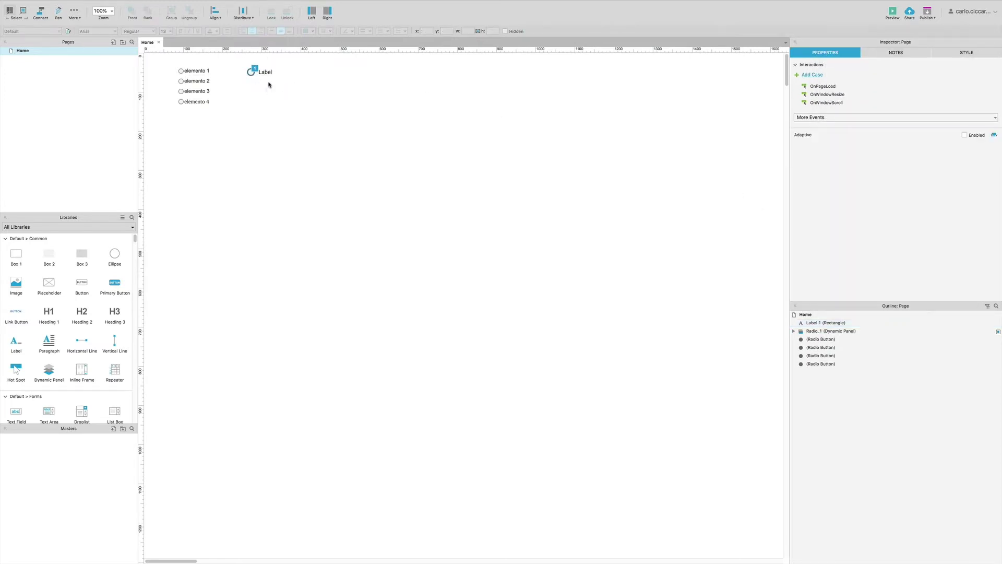
# Group the Radio_1 dynamic panel with its label and name the group RADIO_1.
pyautogui.moveTo(270, 86); pyautogui.dragTo(244, 65)
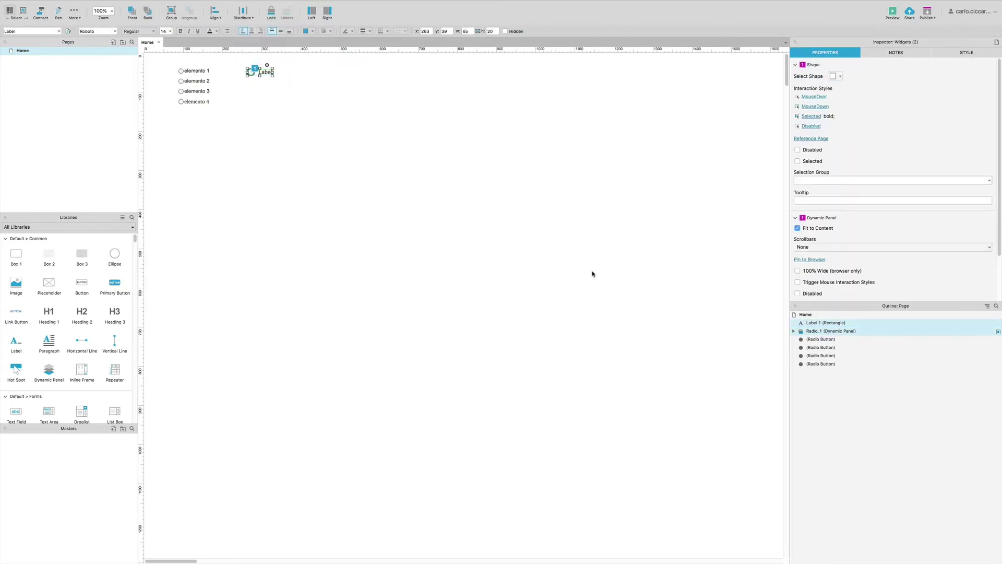
pyautogui.press('super+g')
pyautogui.doubleClick(811, 322)
pyautogui.write('RADIO_1')
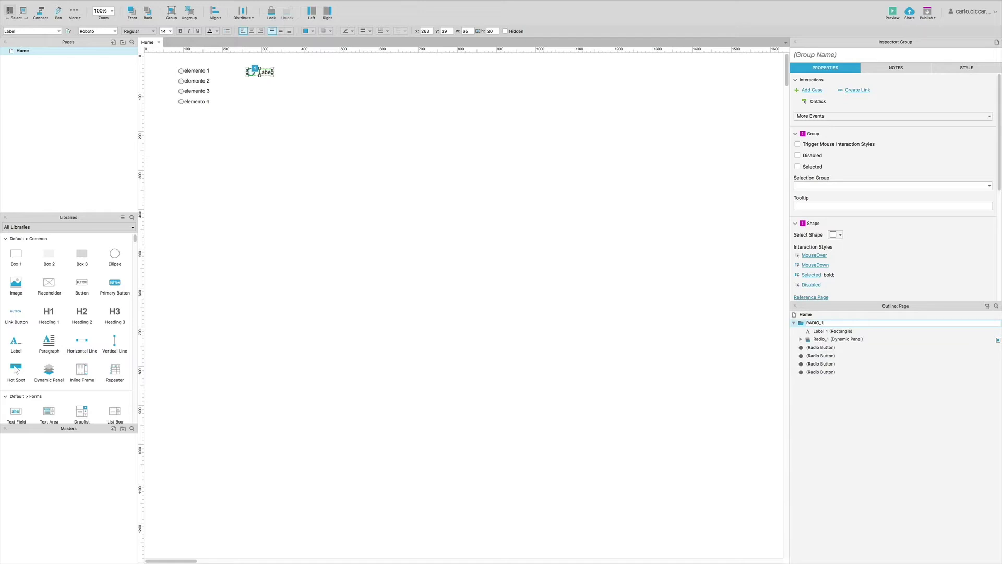
pyautogui.press('Return')
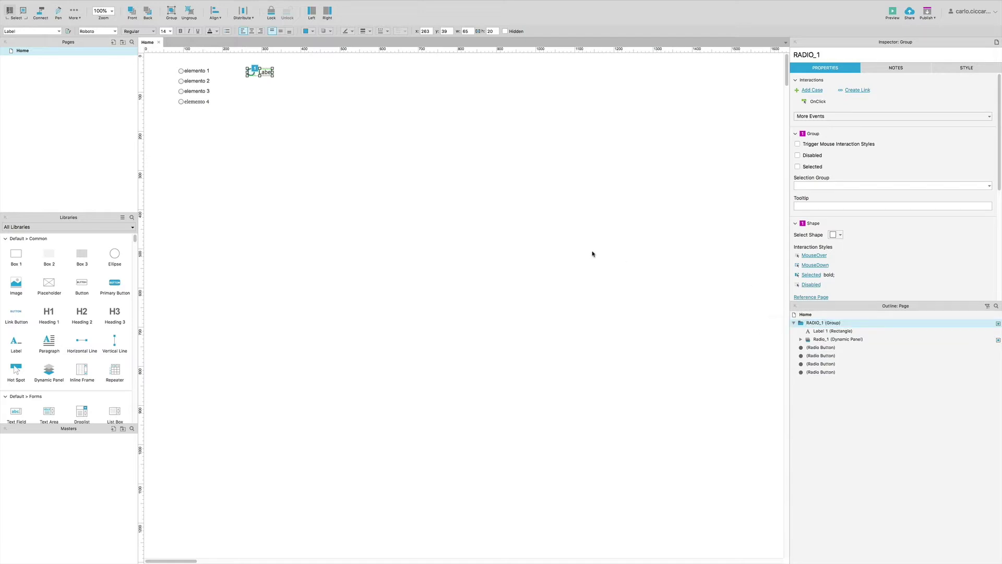
# Duplicate the RADIO_1 group twice below it, at y 69 and y 99, and name the copies RADIO_2 and RADIO_3.
pyautogui.click(593, 253)
pyautogui.moveTo(264, 71); pyautogui.dragTo(266, 99)
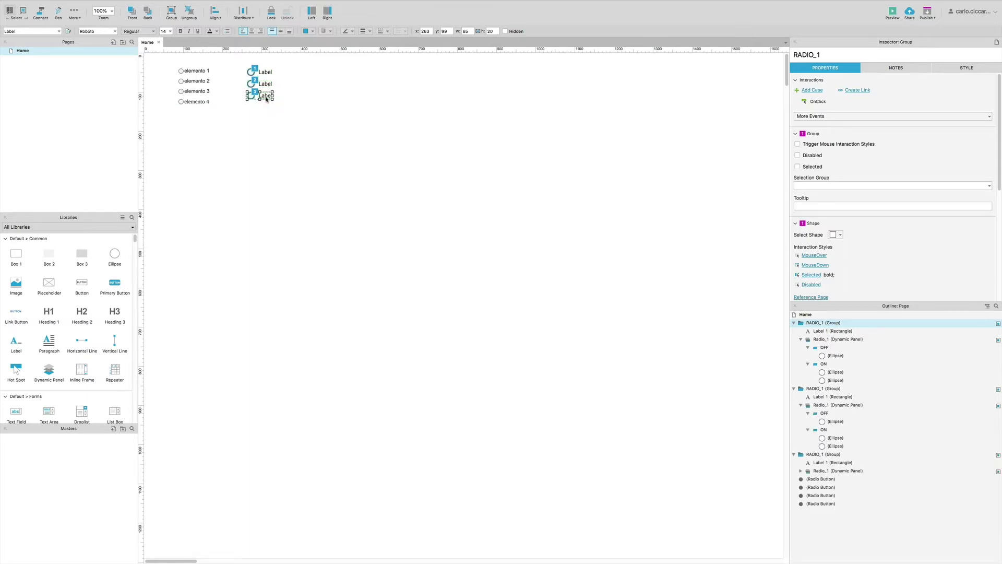
pyautogui.click(794, 323)
pyautogui.click(794, 330)
pyautogui.moveTo(820, 331); pyautogui.dragTo(822, 333)
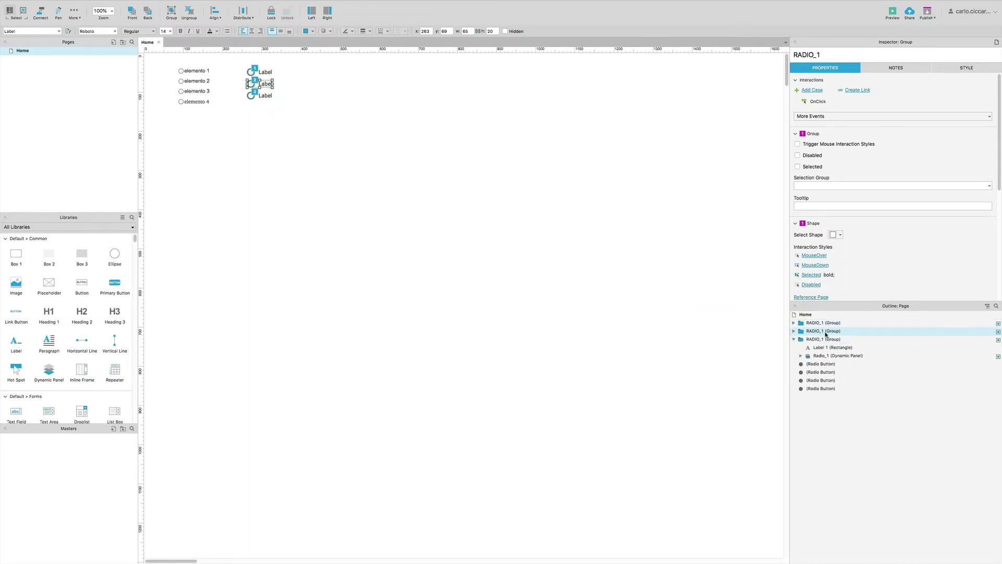
pyautogui.press('BackSpace')
pyautogui.write('2')
pyautogui.press('Return')
pyautogui.click(847, 58)
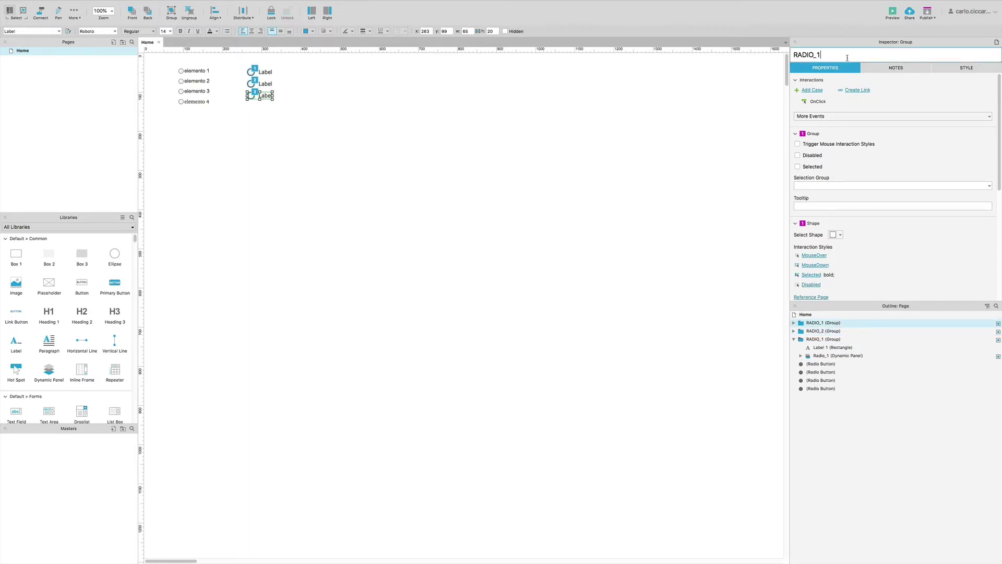
pyautogui.press('BackSpace')
pyautogui.write('3')
# Rename the dynamic panel in group RADIO_2 as Radio_2 and the one in group RADIO_3 as Radio_3.
pyautogui.click(796, 331)
pyautogui.click(829, 347)
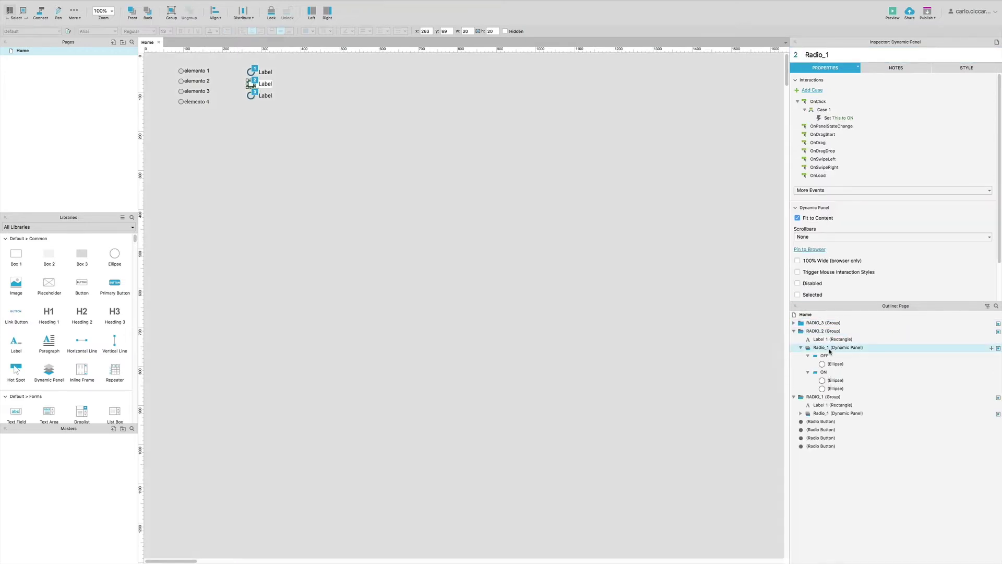
pyautogui.click(831, 348)
pyautogui.press('Right')
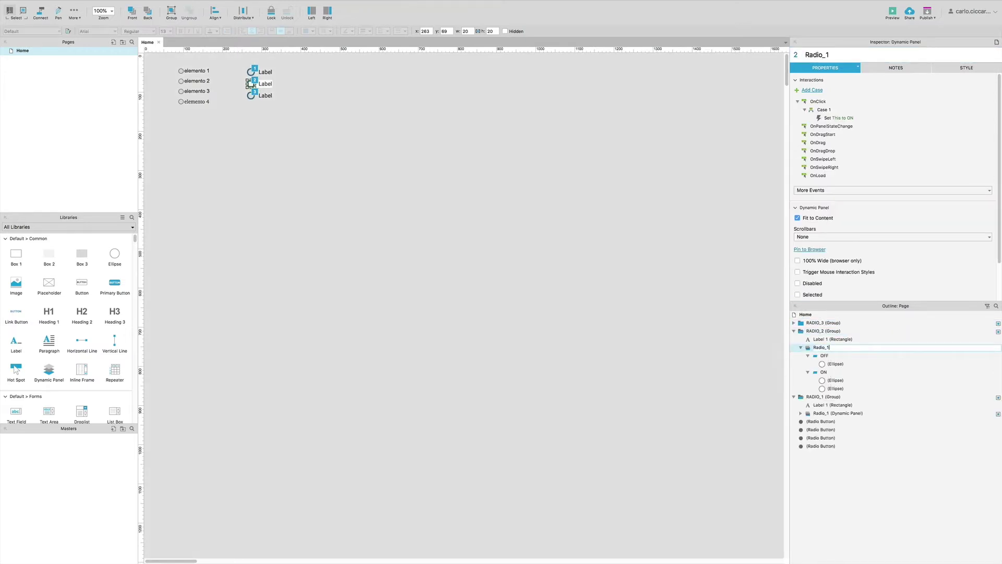
pyautogui.write('2')
pyautogui.moveTo(823, 330)
pyautogui.mouseDown()
pyautogui.moveTo(806, 322)
pyautogui.moveTo(828, 340)
pyautogui.mouseUp()
pyautogui.click(793, 322)
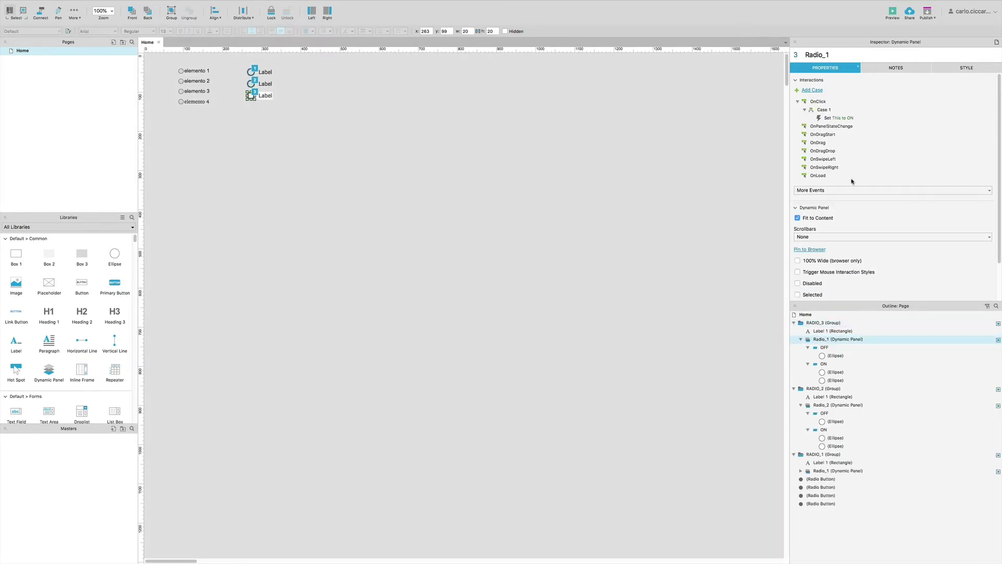
pyautogui.click(844, 54)
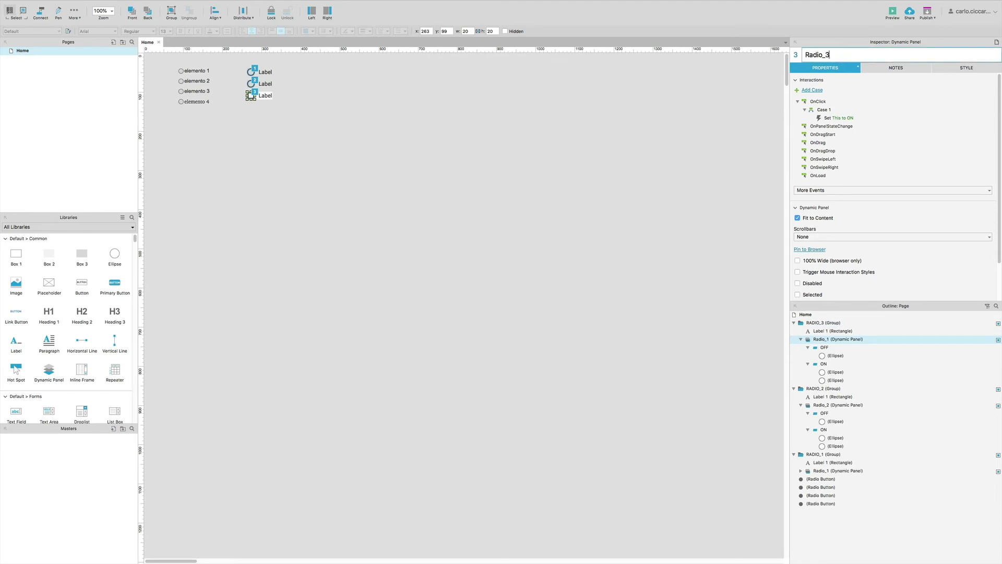
pyautogui.click(529, 109)
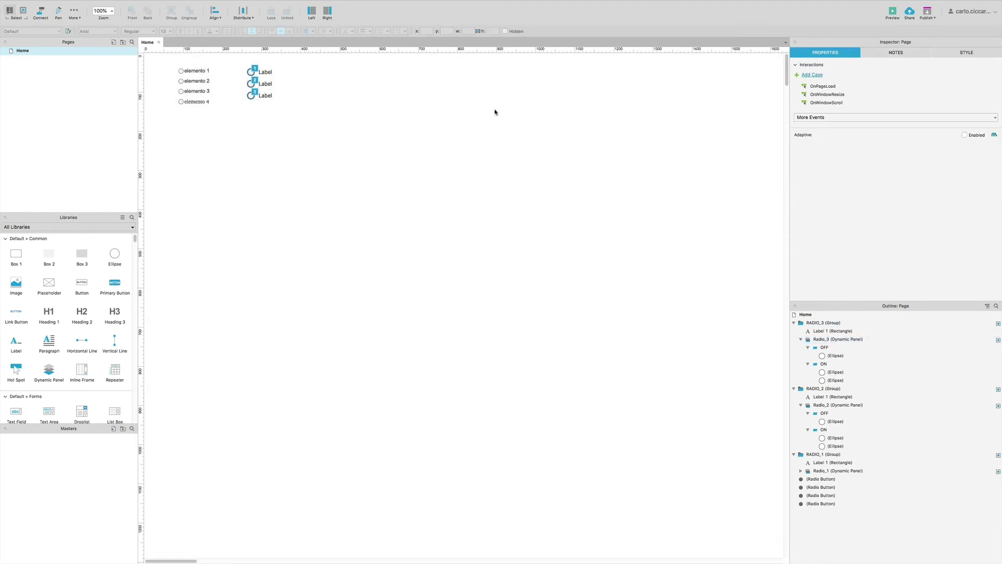
pyautogui.click(252, 71)
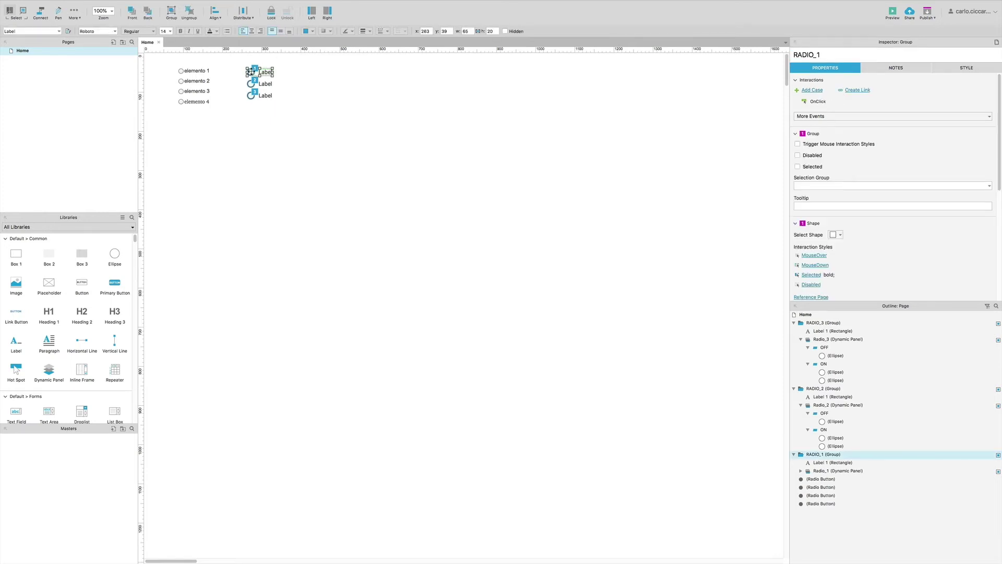
pyautogui.click(251, 83)
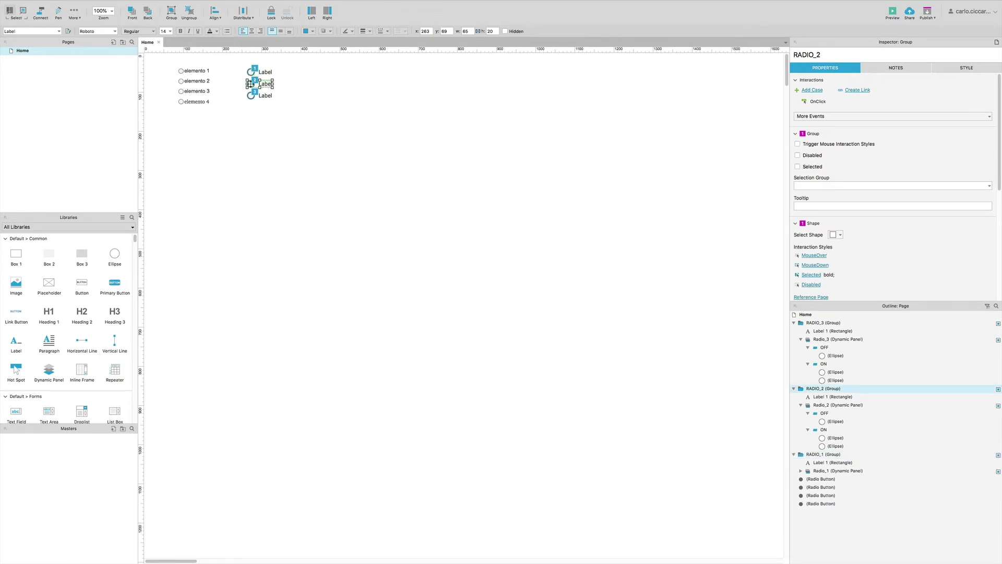
pyautogui.click(249, 96)
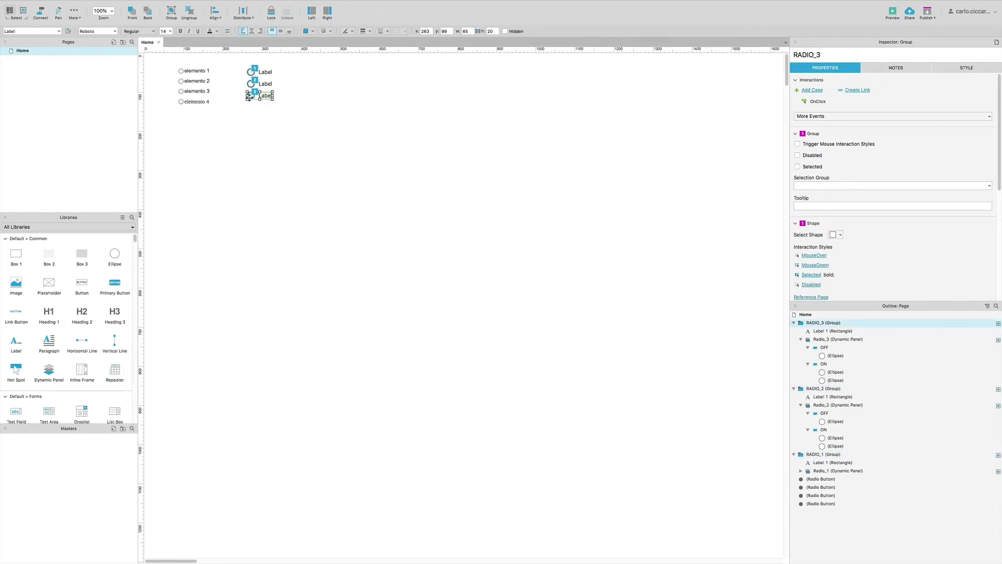
pyautogui.click(198, 101)
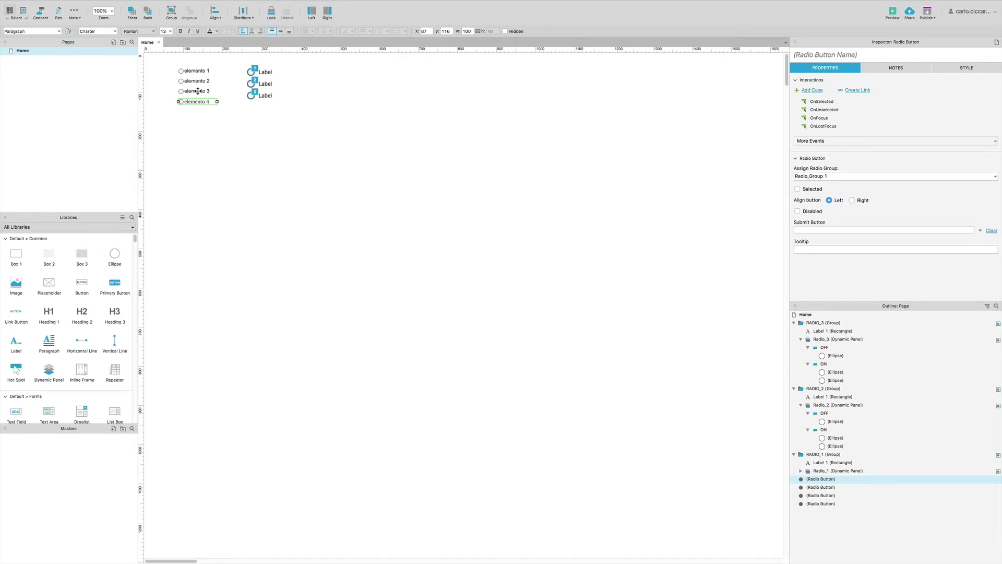
# Add a Set Panel State action to Radio_1's OnClick Case 1 that sets Radio_2 and Radio_3 to OFF.
pyautogui.doubleClick(250, 72)
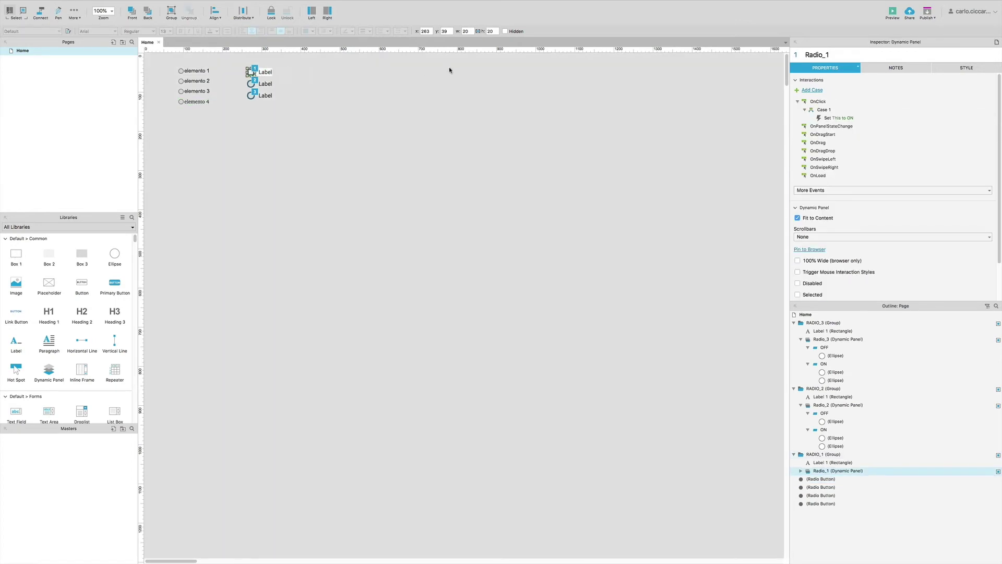
pyautogui.doubleClick(822, 110)
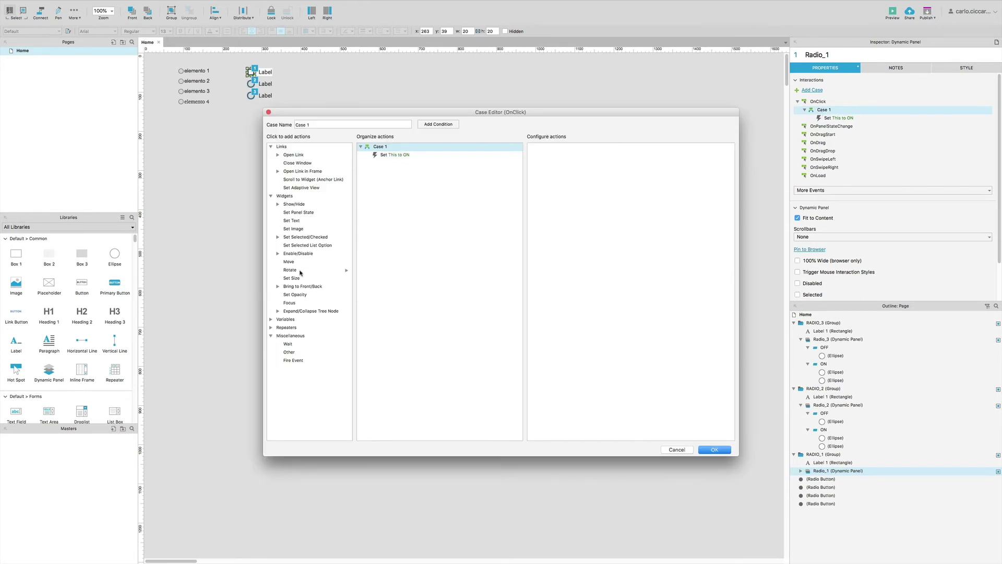
pyautogui.click(302, 212)
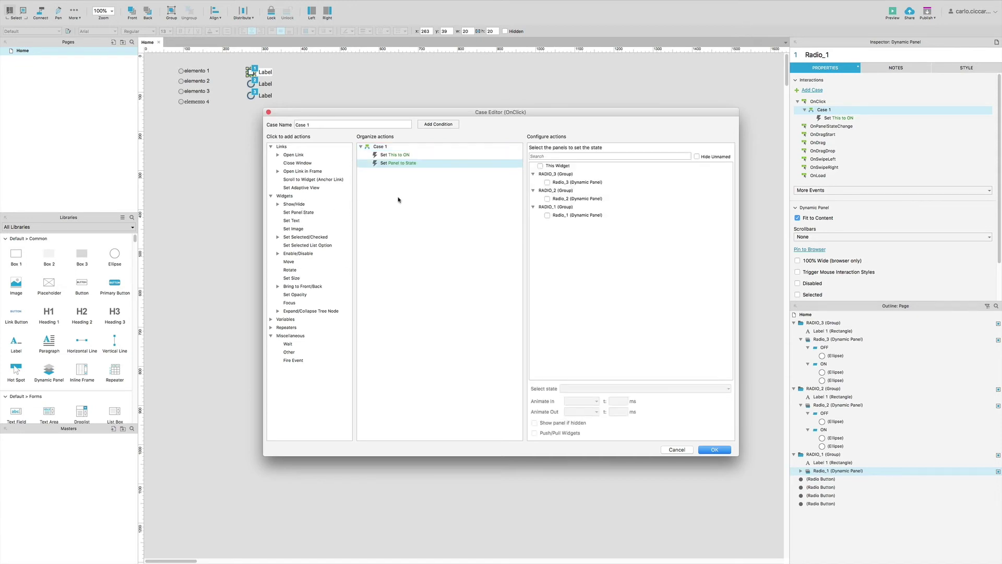
pyautogui.click(547, 198)
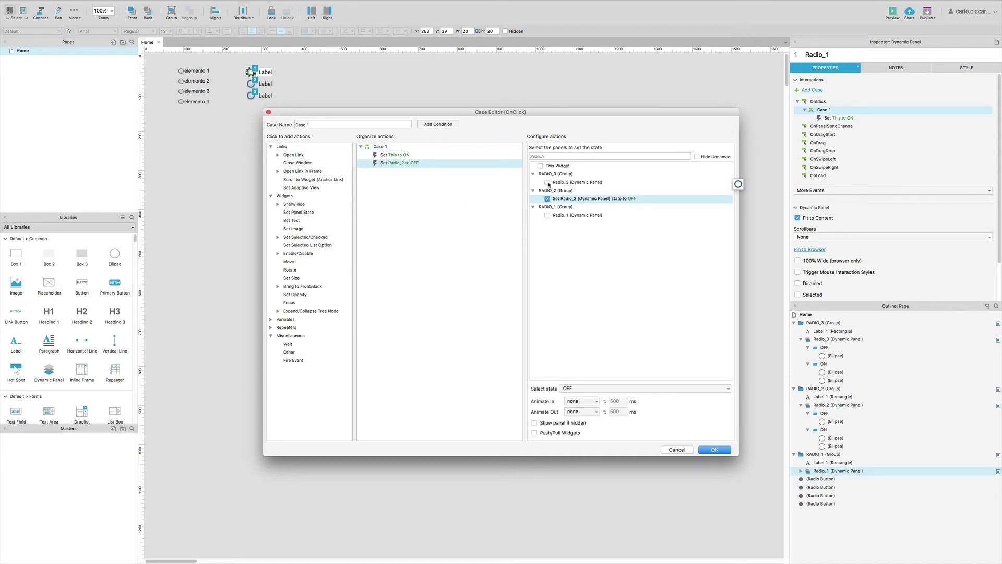
pyautogui.click(547, 183)
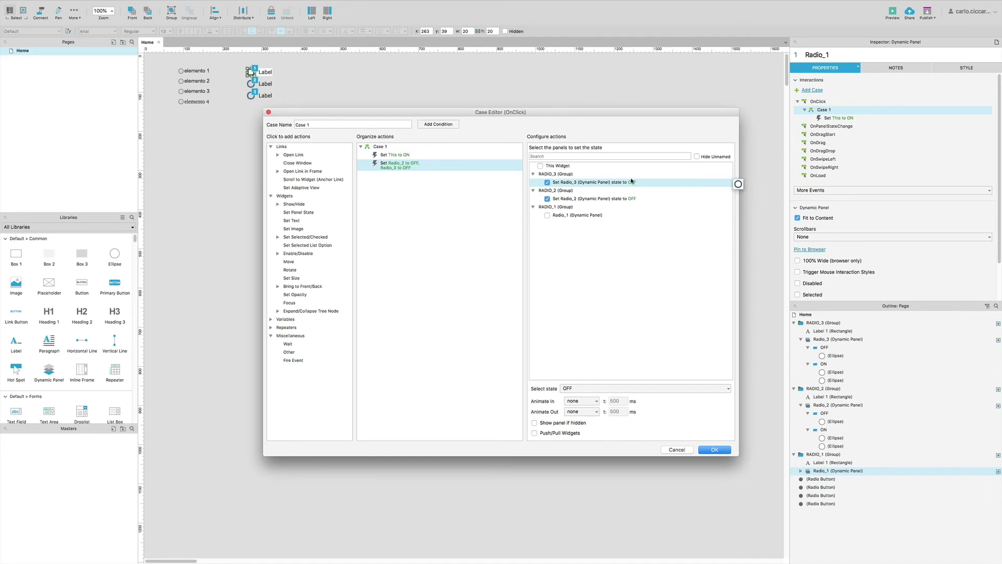
pyautogui.click(724, 451)
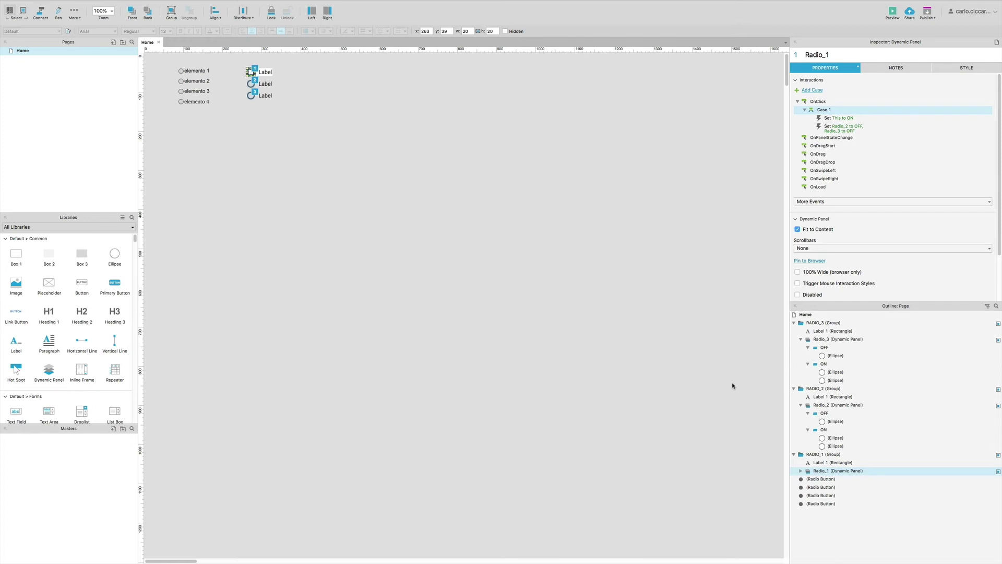
# Add a Set Panel State action to Radio_2's OnClick Case 1 that sets Radio_3 and Radio_1 to OFF.
pyautogui.click(813, 406)
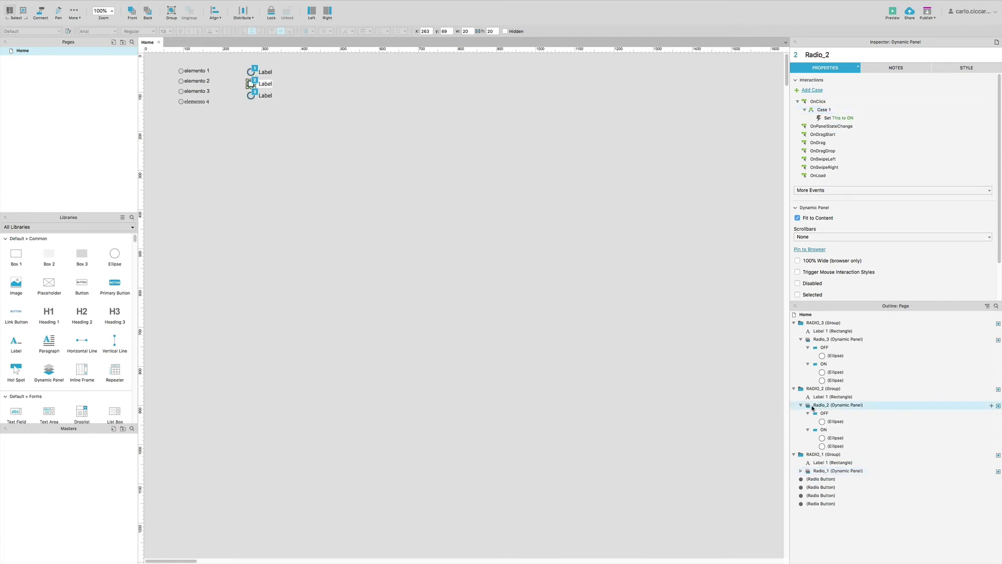
pyautogui.doubleClick(827, 110)
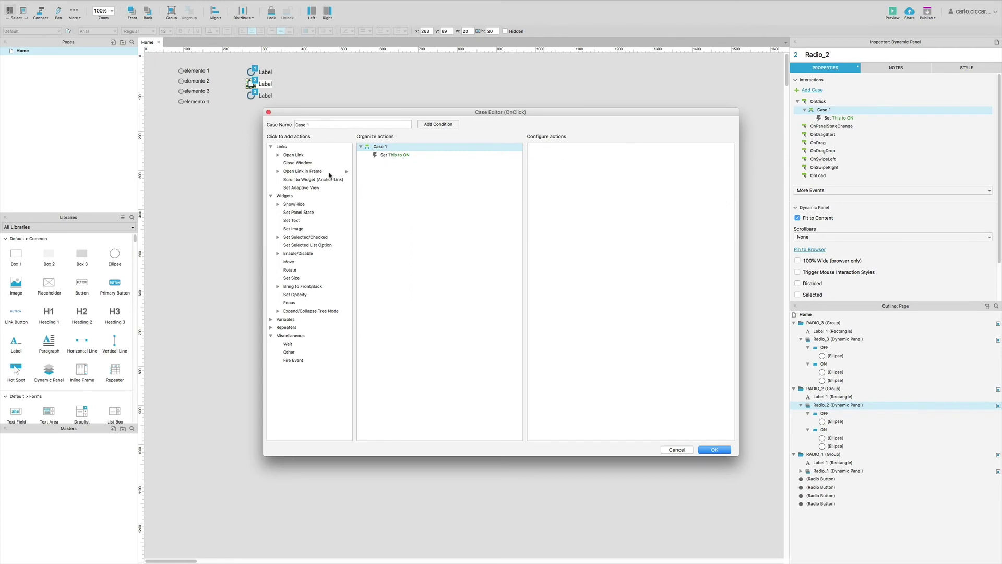
pyautogui.click(298, 213)
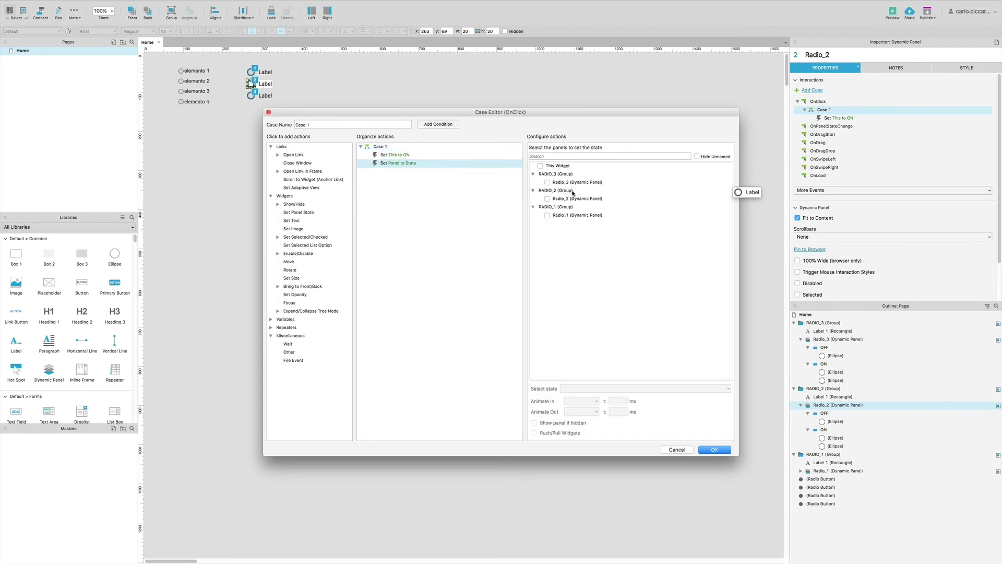
pyautogui.click(547, 182)
pyautogui.click(547, 215)
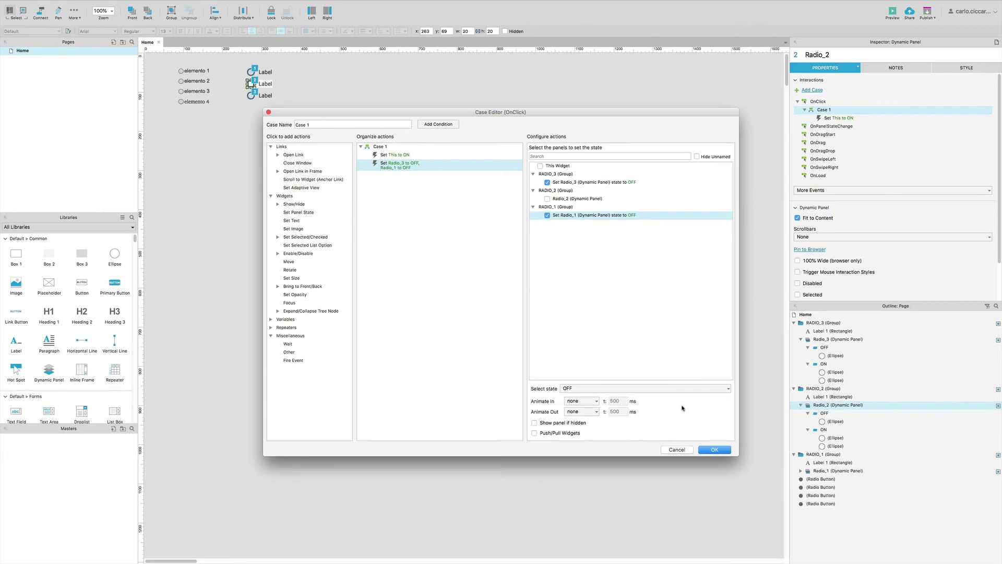
pyautogui.click(714, 450)
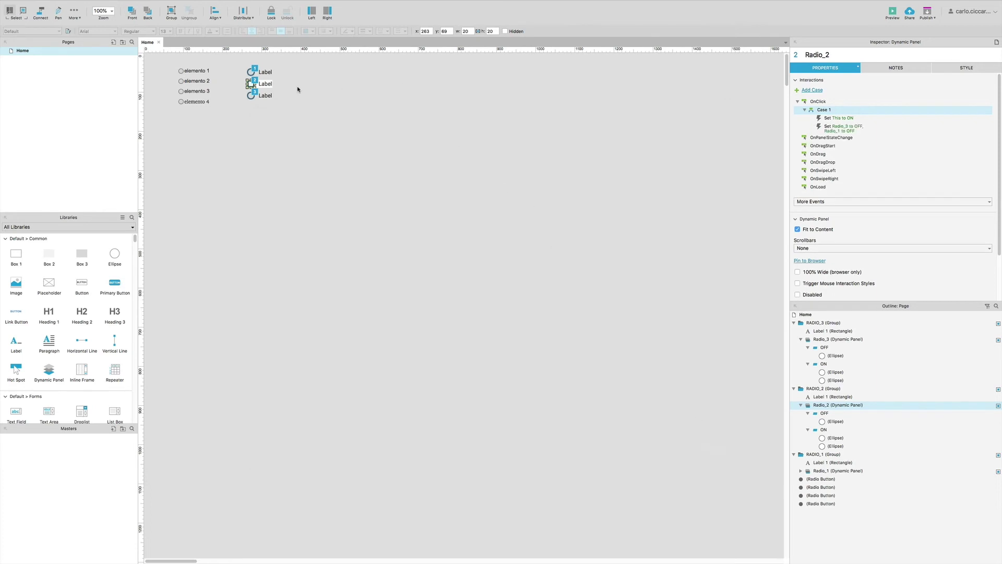
# Add a Set Panel State action to Radio_3's OnClick Case 1 that sets Radio_2 and Radio_1 to OFF.
pyautogui.click(826, 348)
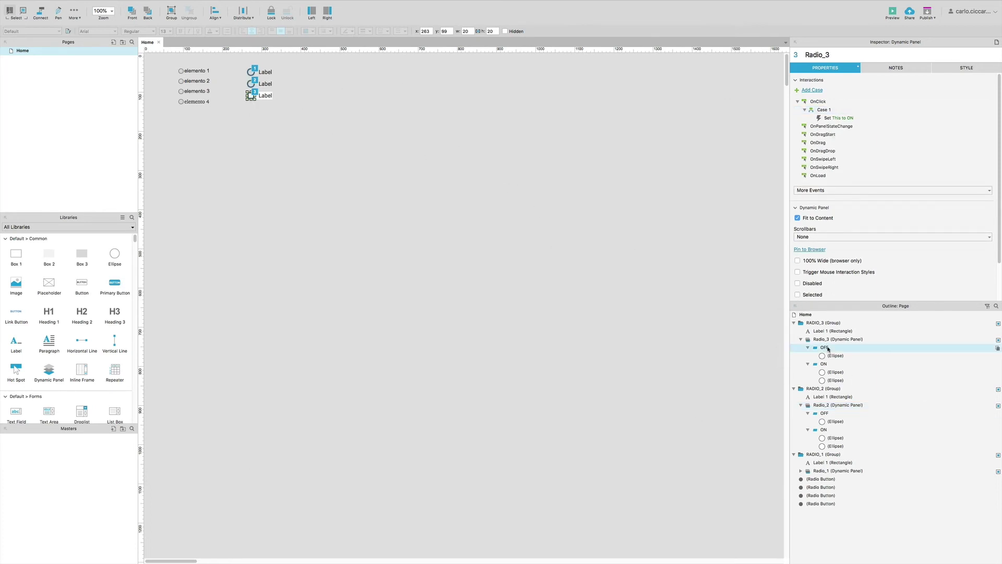
pyautogui.click(823, 114)
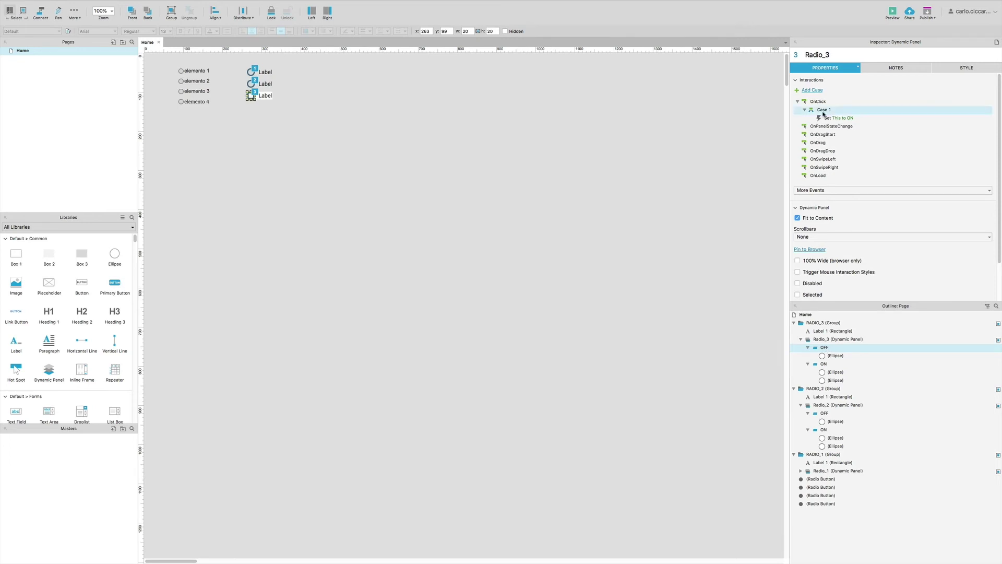
pyautogui.doubleClick(794, 113)
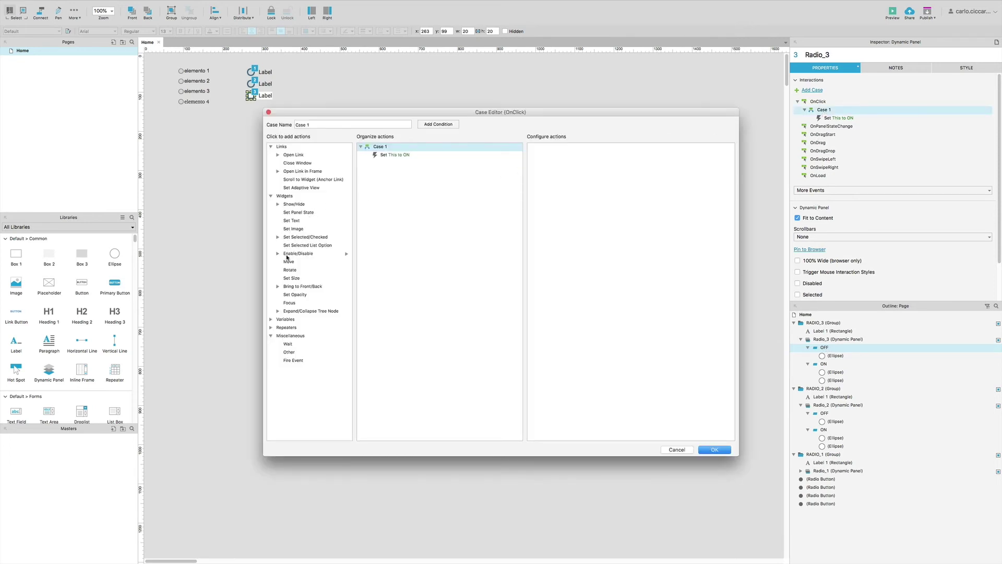
pyautogui.click(311, 212)
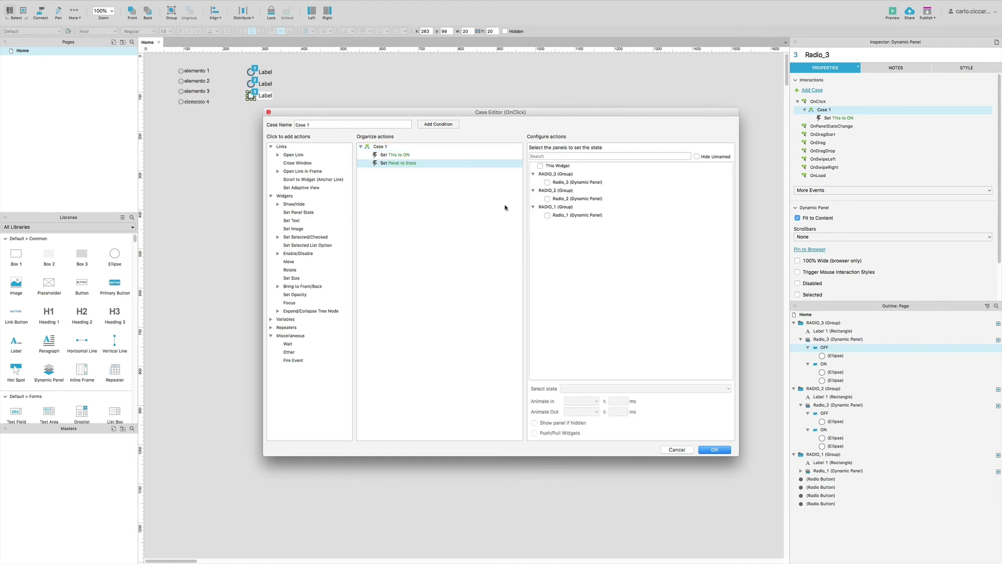
pyautogui.click(547, 198)
pyautogui.click(547, 215)
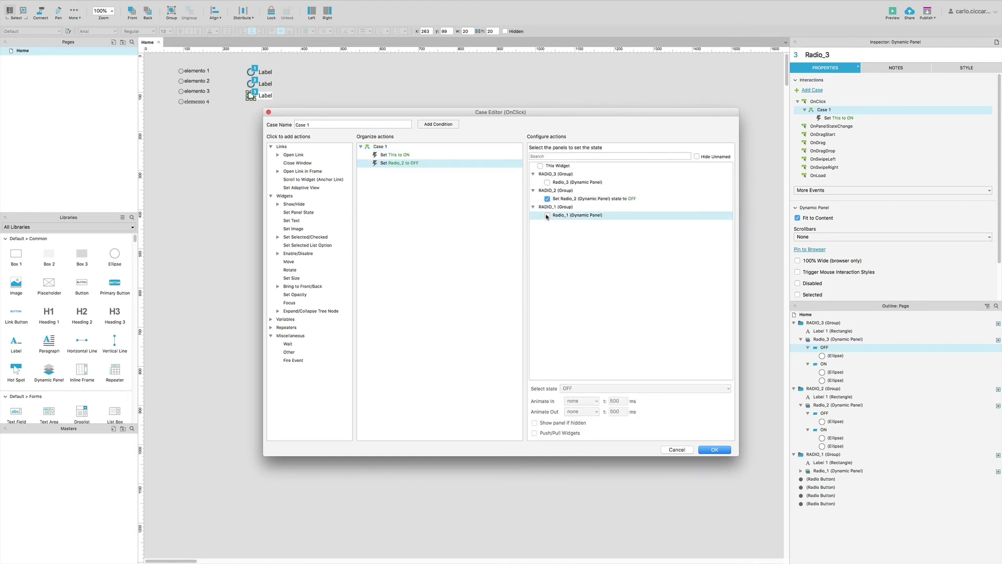
pyautogui.click(715, 449)
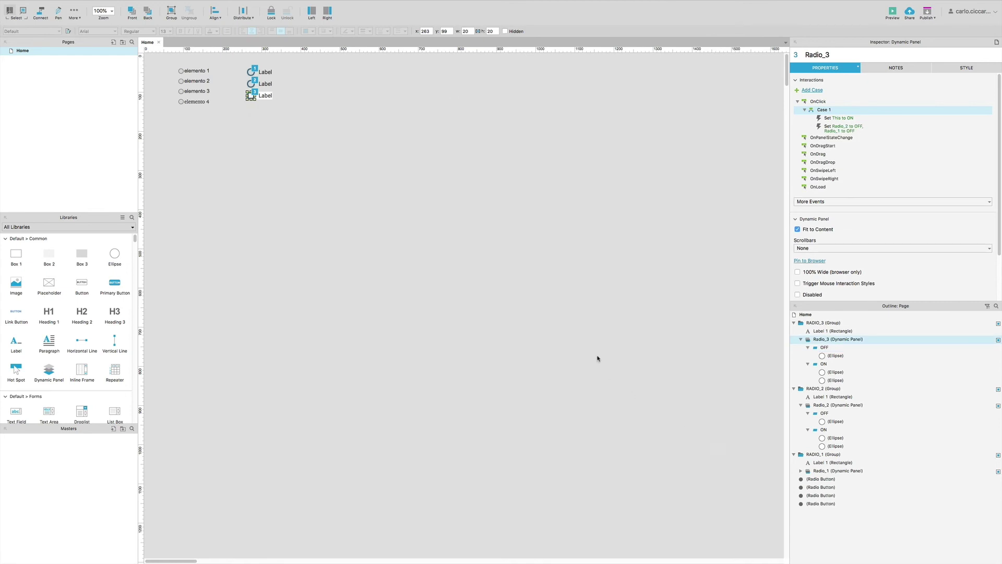
pyautogui.click(598, 357)
pyautogui.press('super+s')
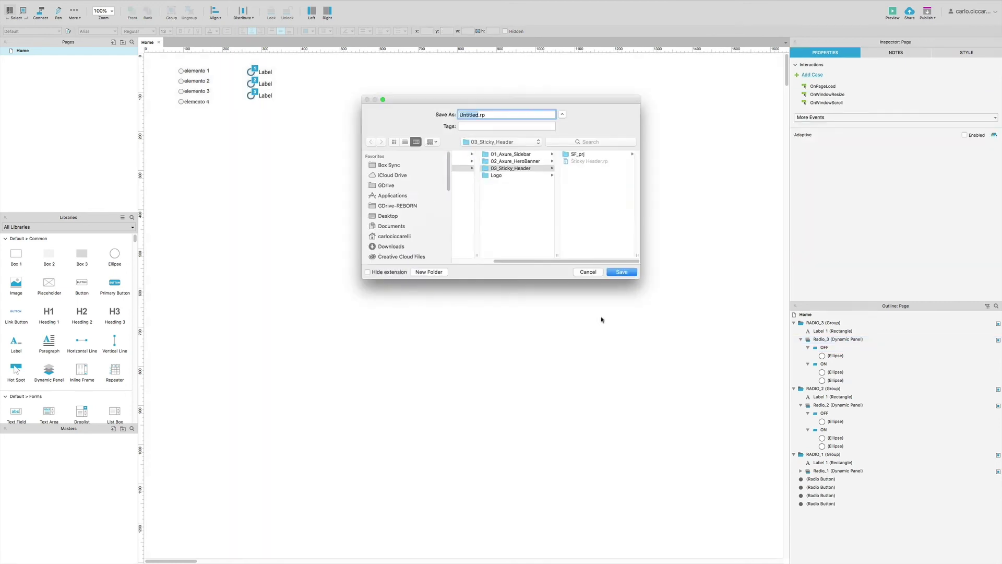
pyautogui.click(595, 273)
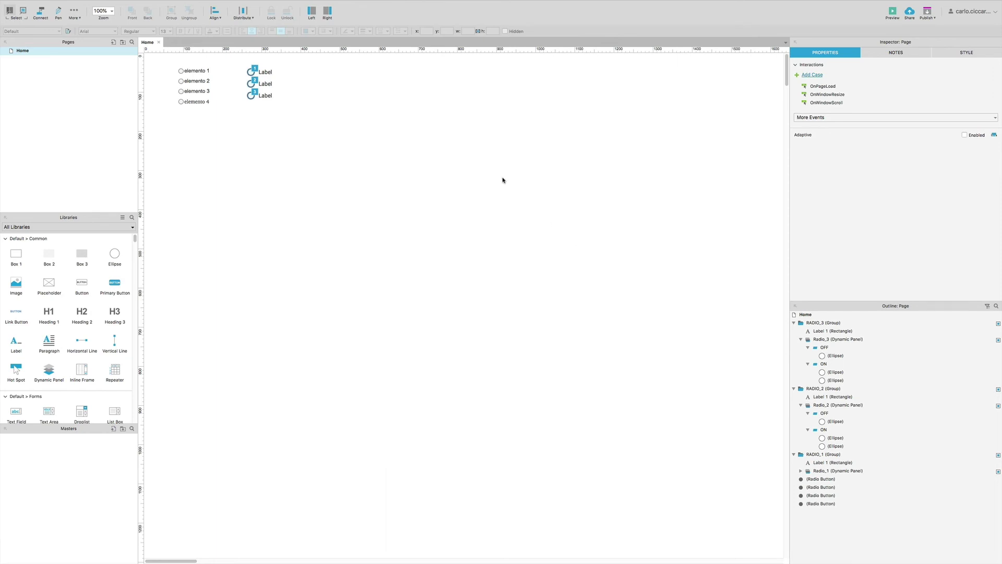
pyautogui.click(254, 69)
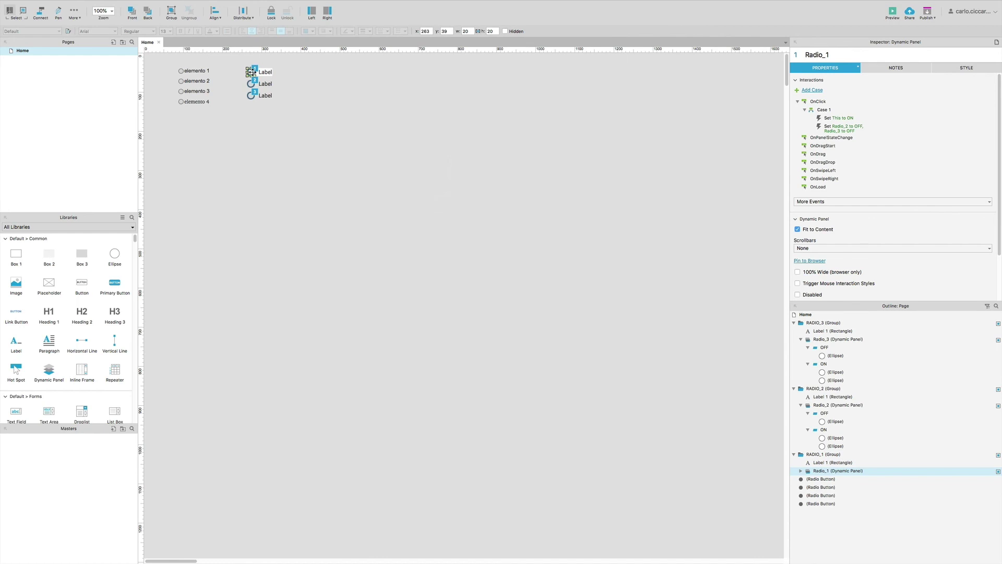
pyautogui.click(181, 70)
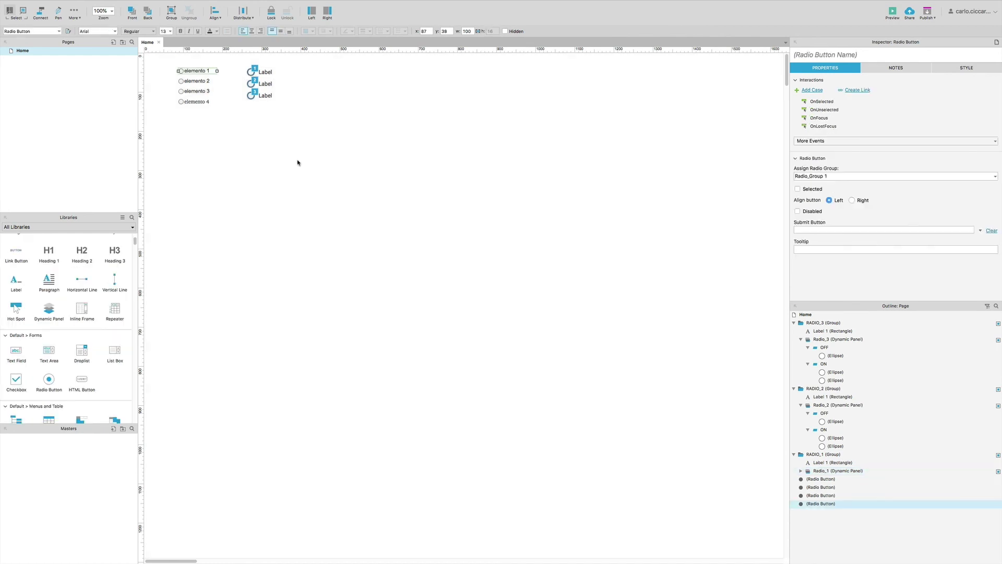